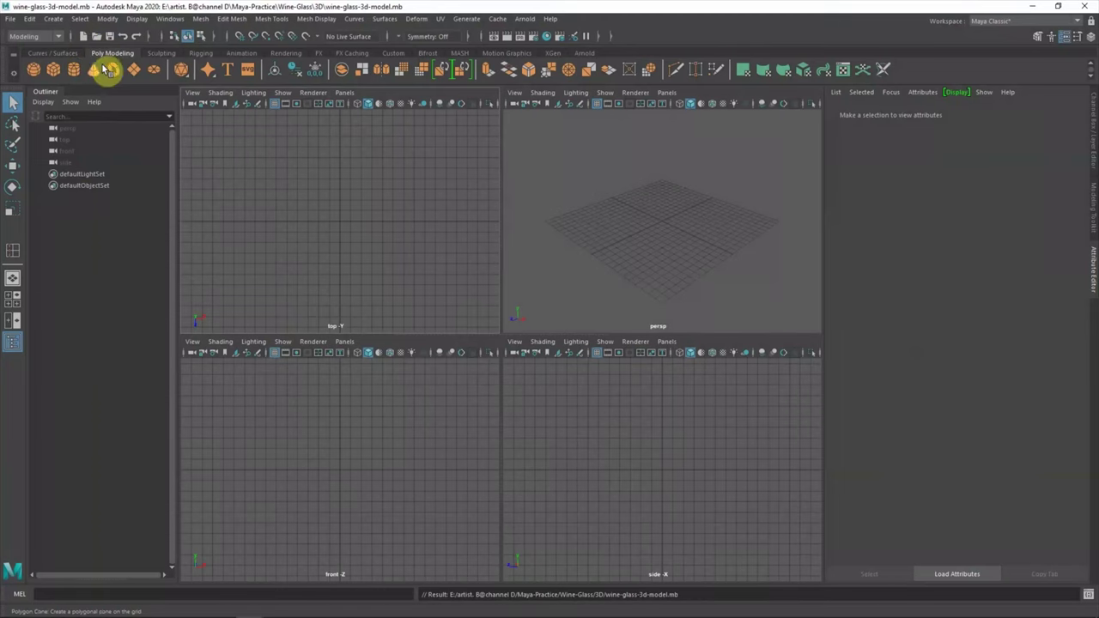
# Create a 9.2 by 24.7 polygon plane with one width and one height subdivision
pyautogui.click(938, 114)
pyautogui.click(937, 188)
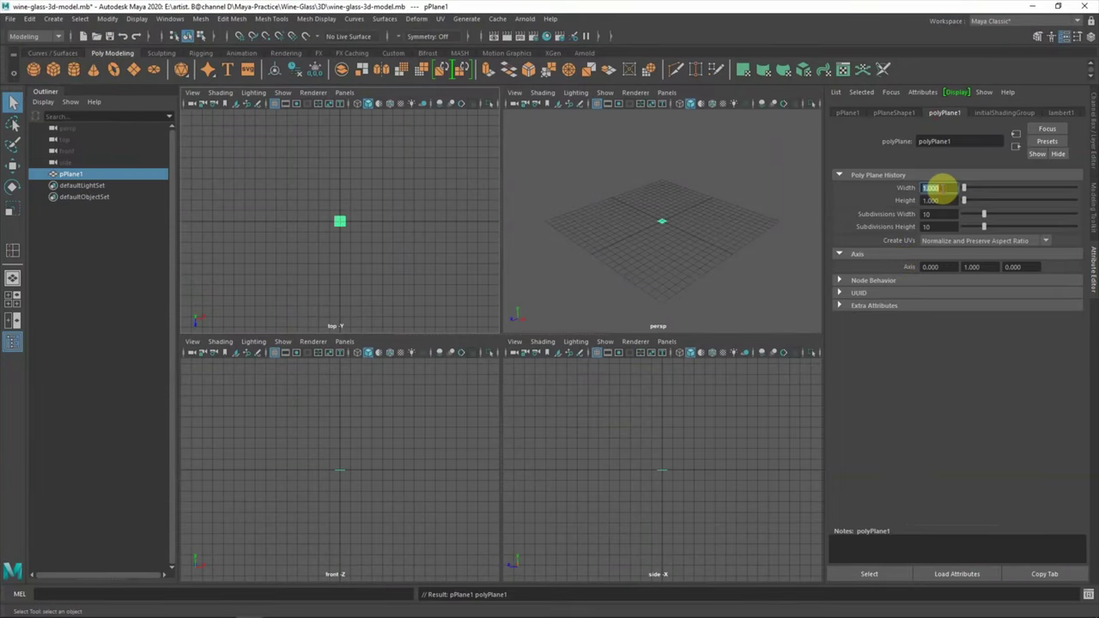
pyautogui.write('24.7')
pyautogui.press('Return')
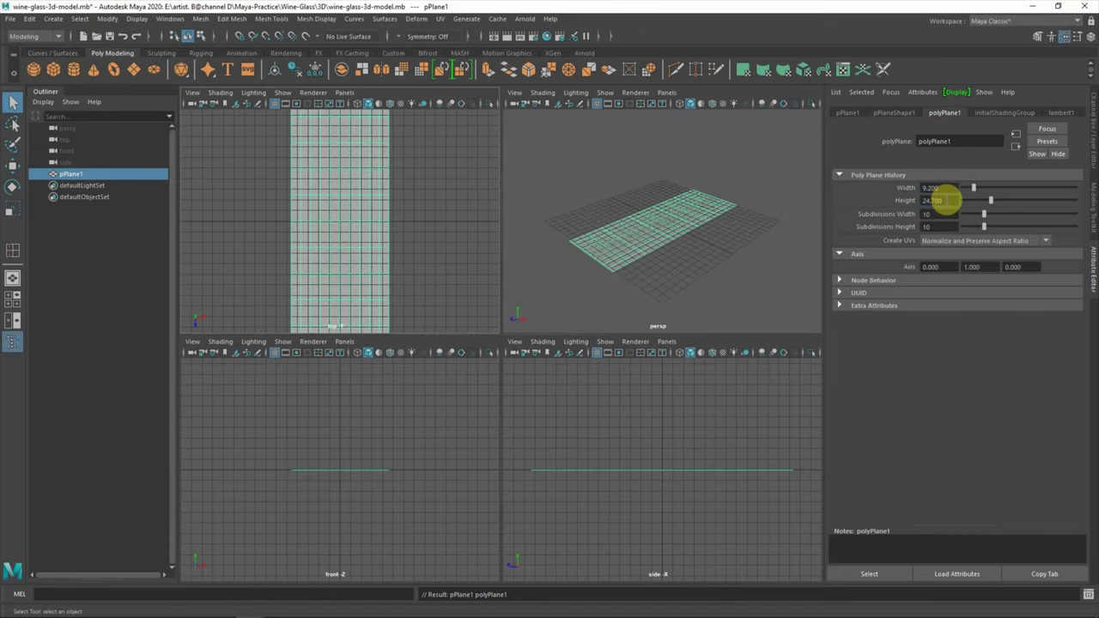
pyautogui.click(966, 227)
pyautogui.click(675, 295)
# Give the plane a new Lambert material with the wine-glass-front.jpg file texture as colour
pyautogui.press('space')
pyautogui.click(619, 336)
pyautogui.moveTo(583, 290); pyautogui.dragTo(584, 559, button='right')
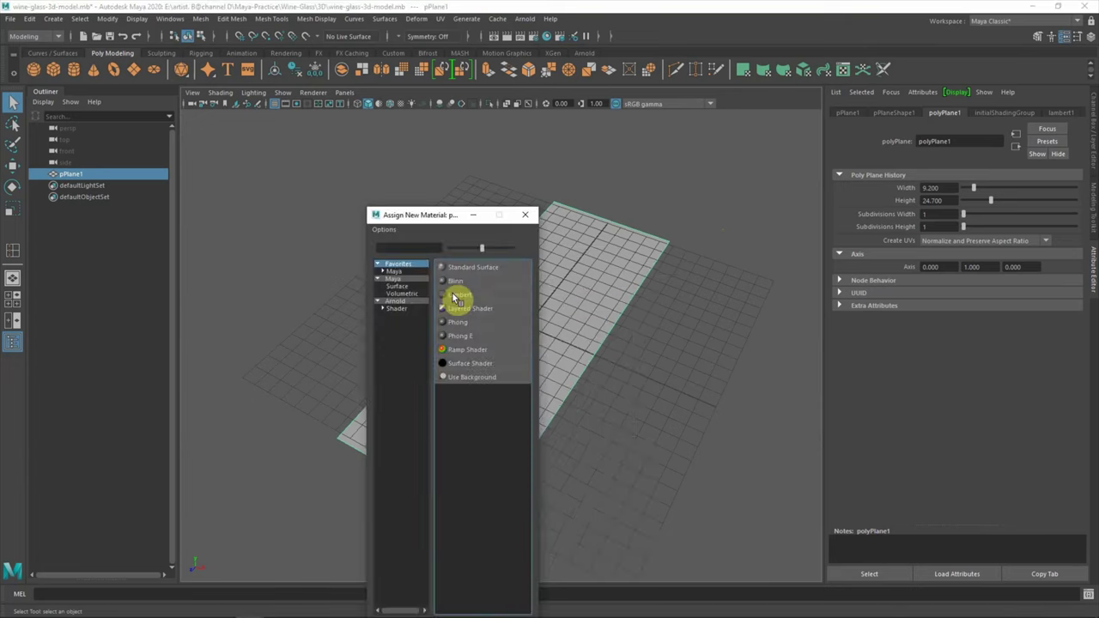
pyautogui.click(458, 300)
pyautogui.click(1070, 241)
pyautogui.click(305, 267)
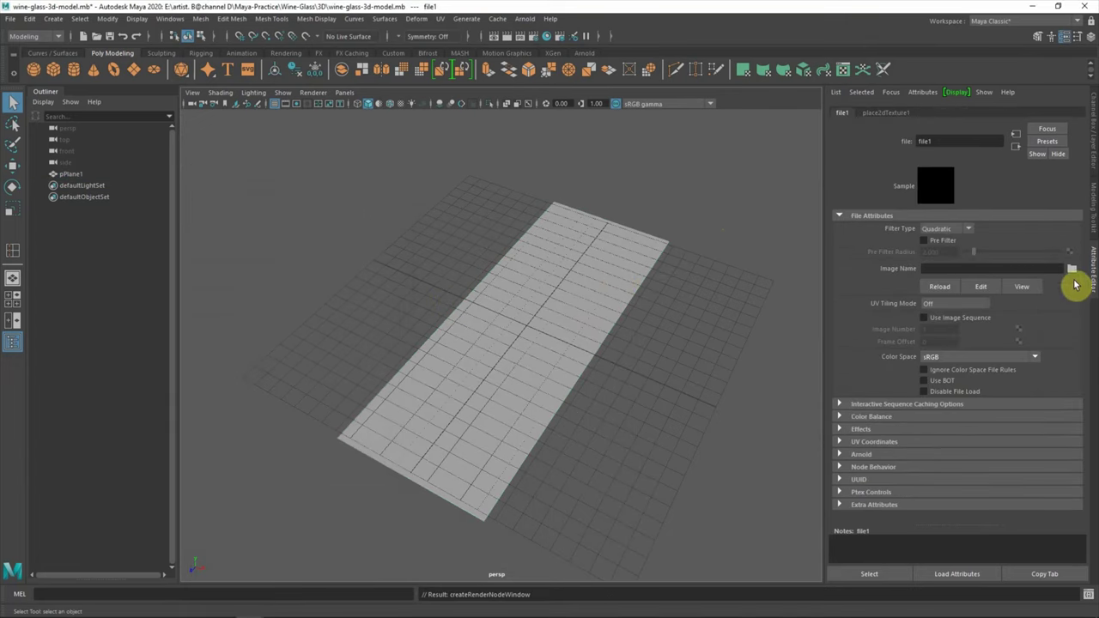
pyautogui.click(1071, 269)
pyautogui.click(275, 228)
pyautogui.click(881, 513)
# Turn on hardware texturing in the perspective and top views
pyautogui.click(220, 91)
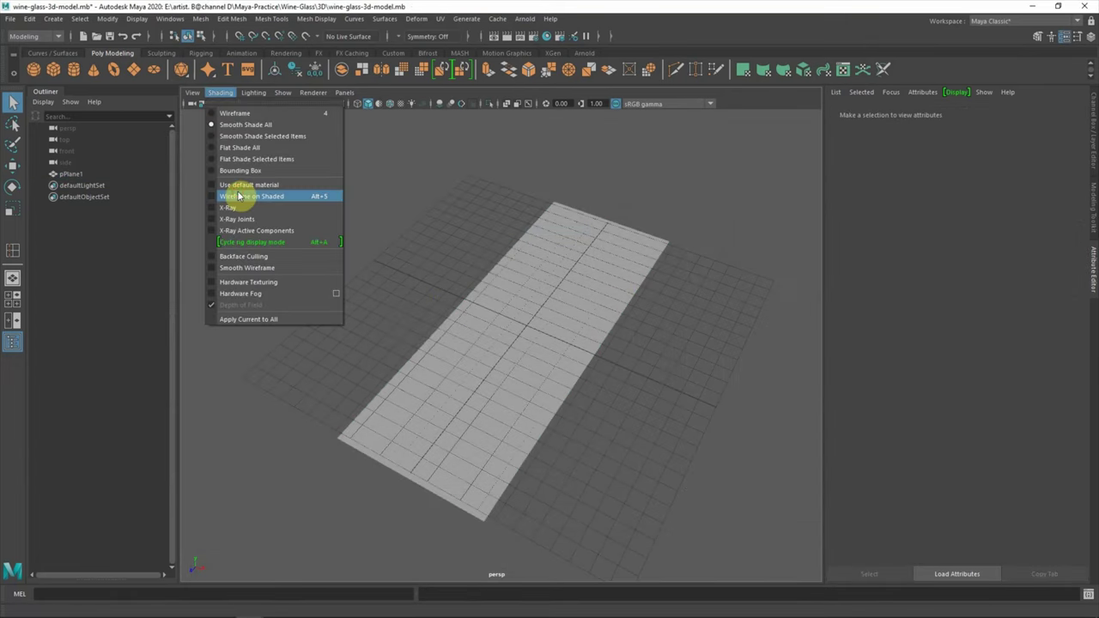
pyautogui.click(249, 243)
pyautogui.press('space')
pyautogui.click(220, 92)
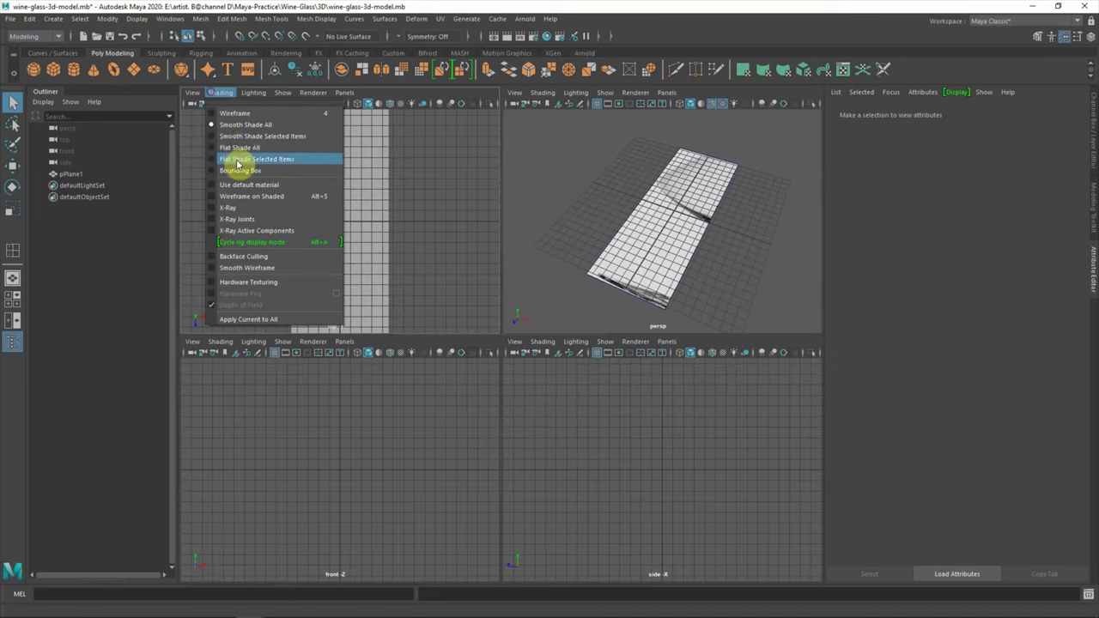
pyautogui.click(249, 202)
# Rotate the plane 90 degrees on X so it stands upright
pyautogui.click(687, 215)
pyautogui.press('w')
pyautogui.press('e')
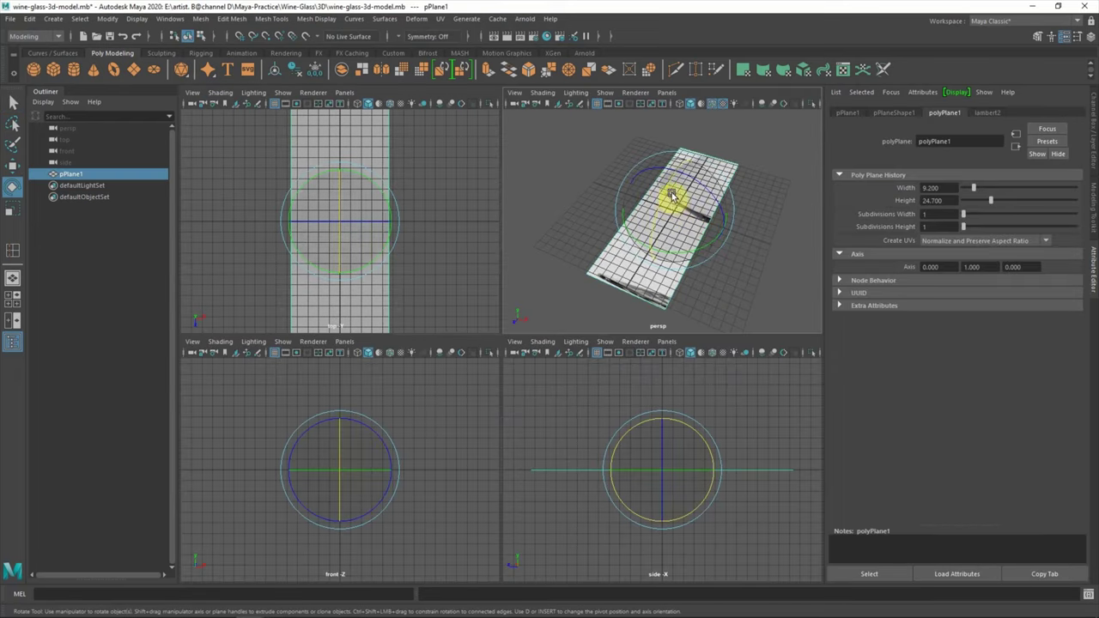
pyautogui.moveTo(667, 192); pyautogui.dragTo(664, 244)
pyautogui.click(268, 376)
# Show textures in the front view and use a front/perspective layout framing the plane
pyautogui.click(220, 341)
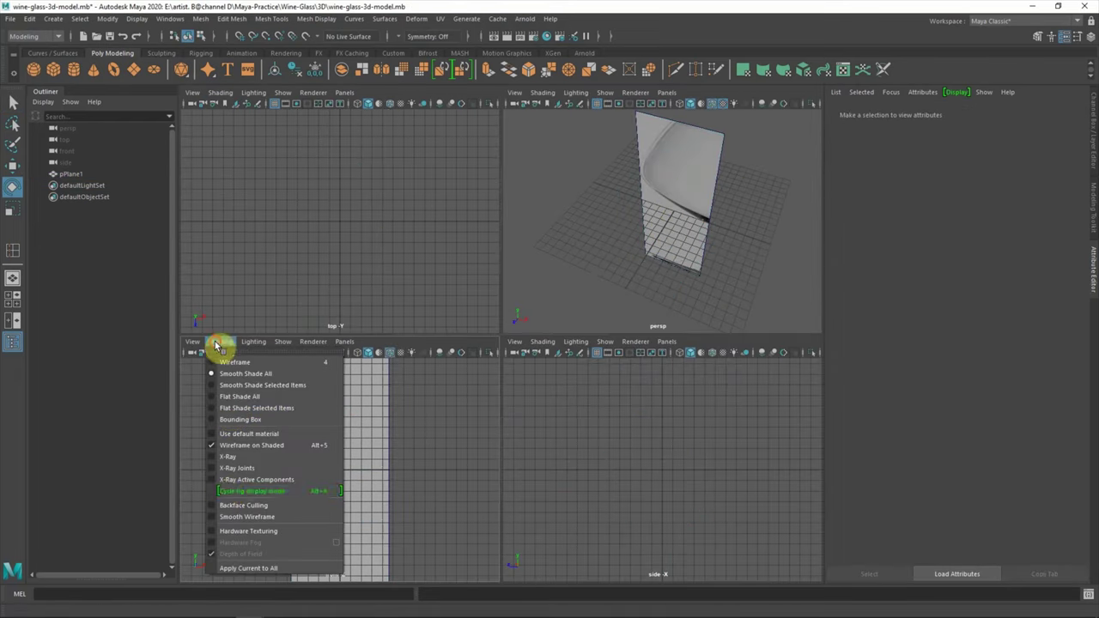
pyautogui.click(231, 532)
pyautogui.click(14, 317)
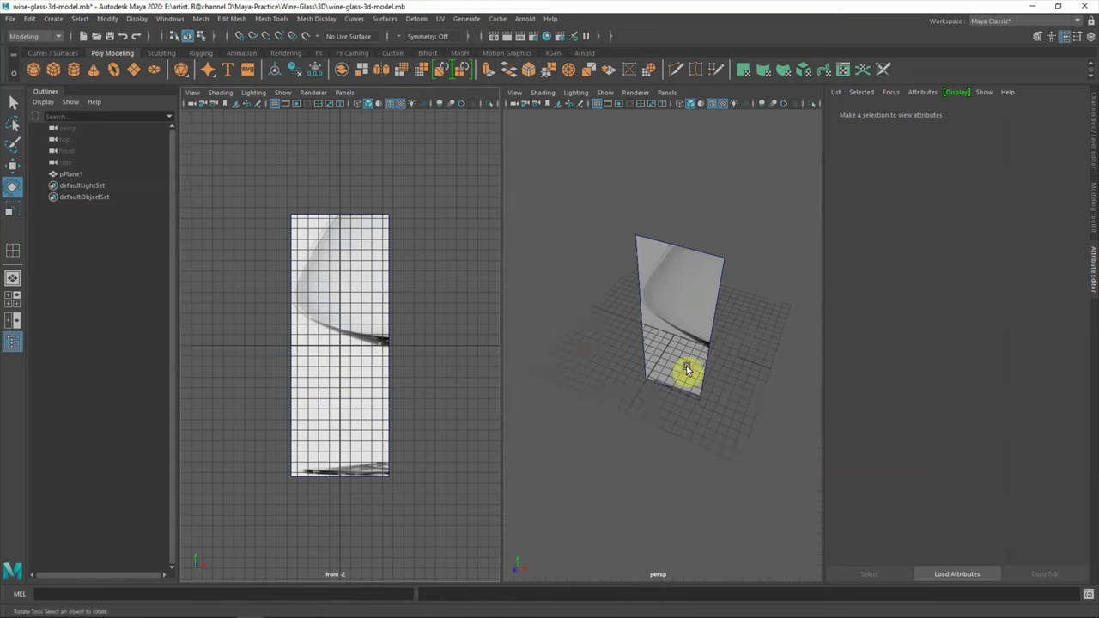
pyautogui.press('a')
pyautogui.click(403, 292)
# Apply a camera-based UV projection so the whole photo fits the plane
pyautogui.click(441, 18)
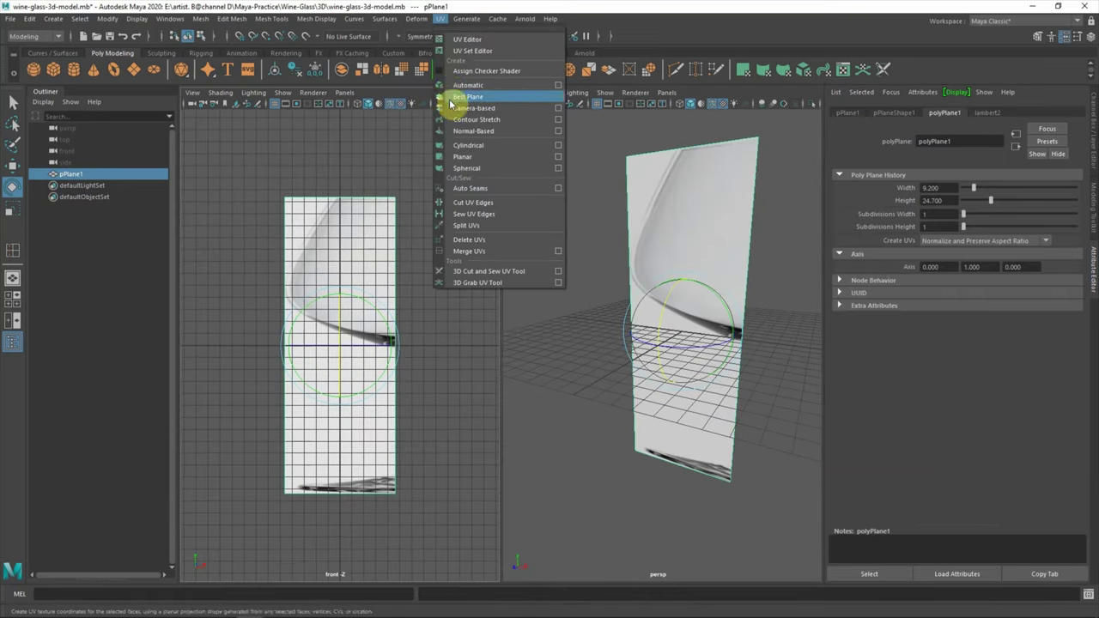
pyautogui.click(469, 108)
pyautogui.press('f')
# Raise the lambert2 transparency so the plane shows semi-transparent grey
pyautogui.click(1010, 113)
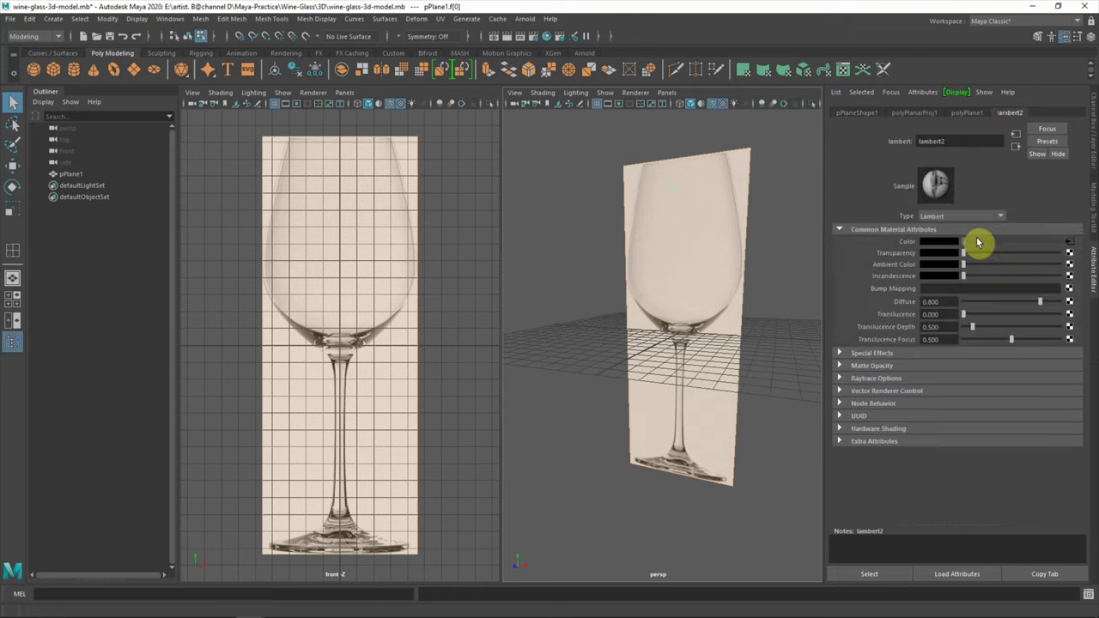
pyautogui.moveTo(979, 241); pyautogui.dragTo(977, 255)
pyautogui.click(672, 302)
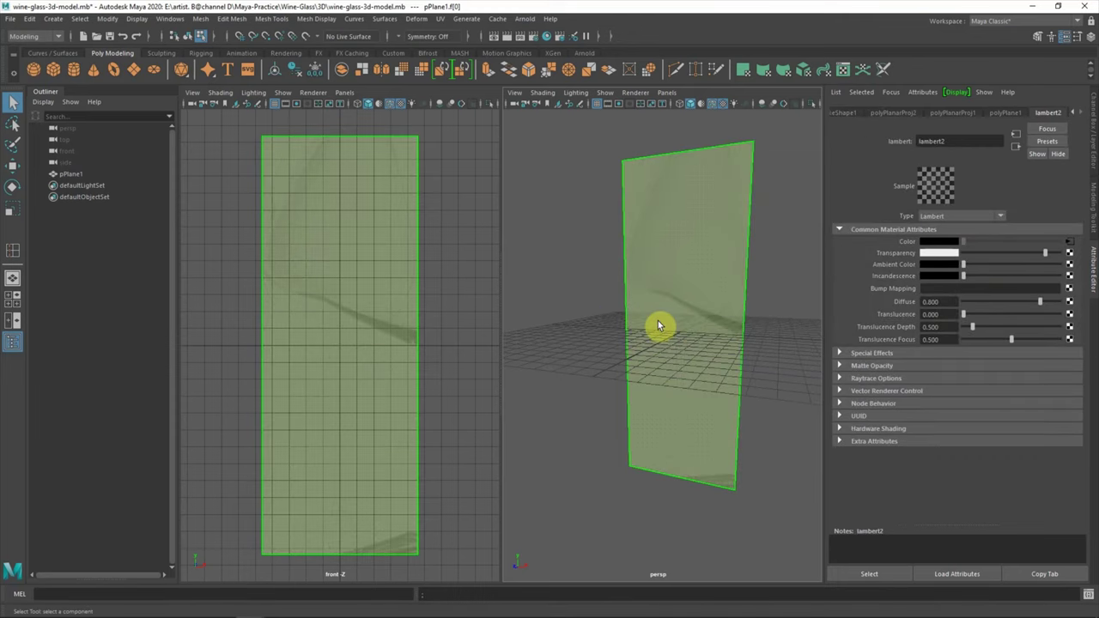
pyautogui.hotkey('shift', 'f')
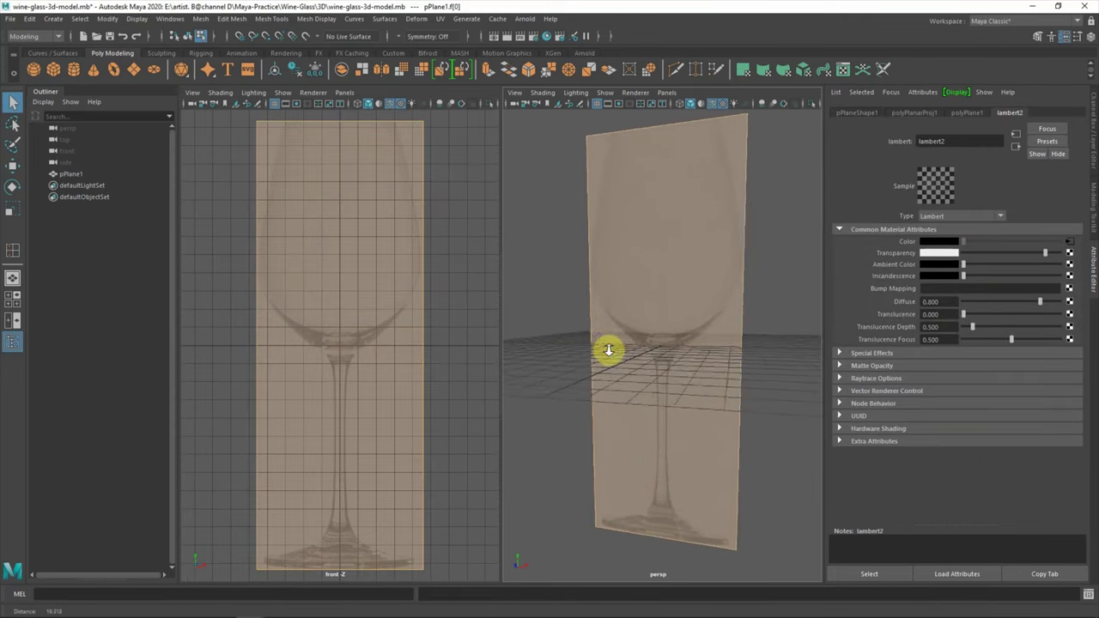
pyautogui.click(497, 322)
# Return to the Polygon Modeling shelf, show the Display Layer editor and select the plane
pyautogui.scroll(-1, 472, 358)
pyautogui.scroll(-1, 459, 353)
pyautogui.click(49, 54)
pyautogui.click(99, 54)
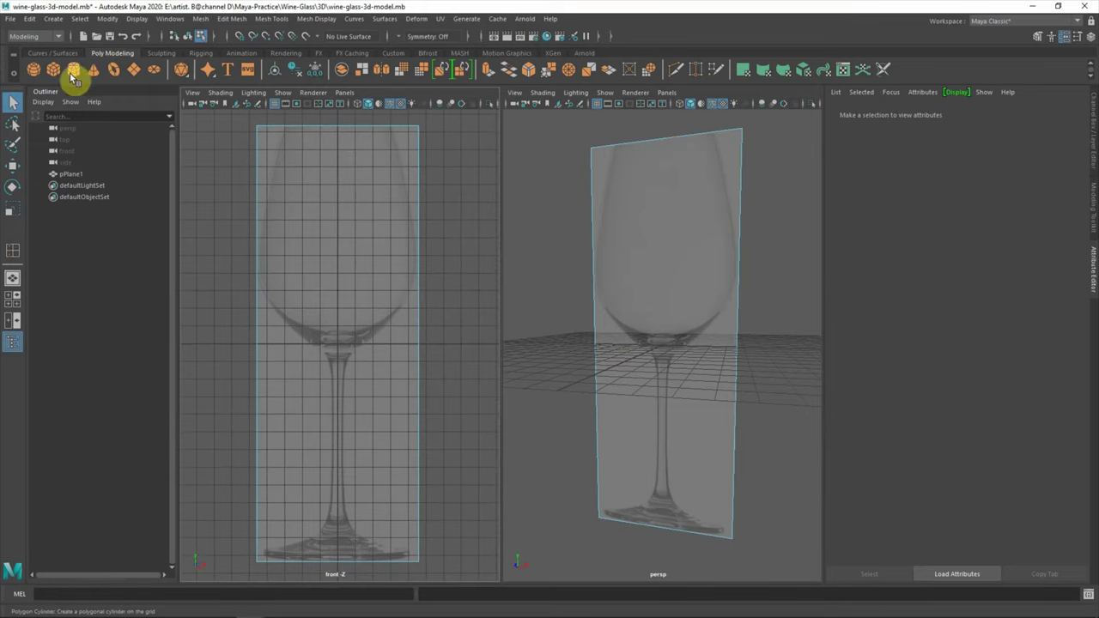
pyautogui.click(1078, 37)
pyautogui.click(773, 312)
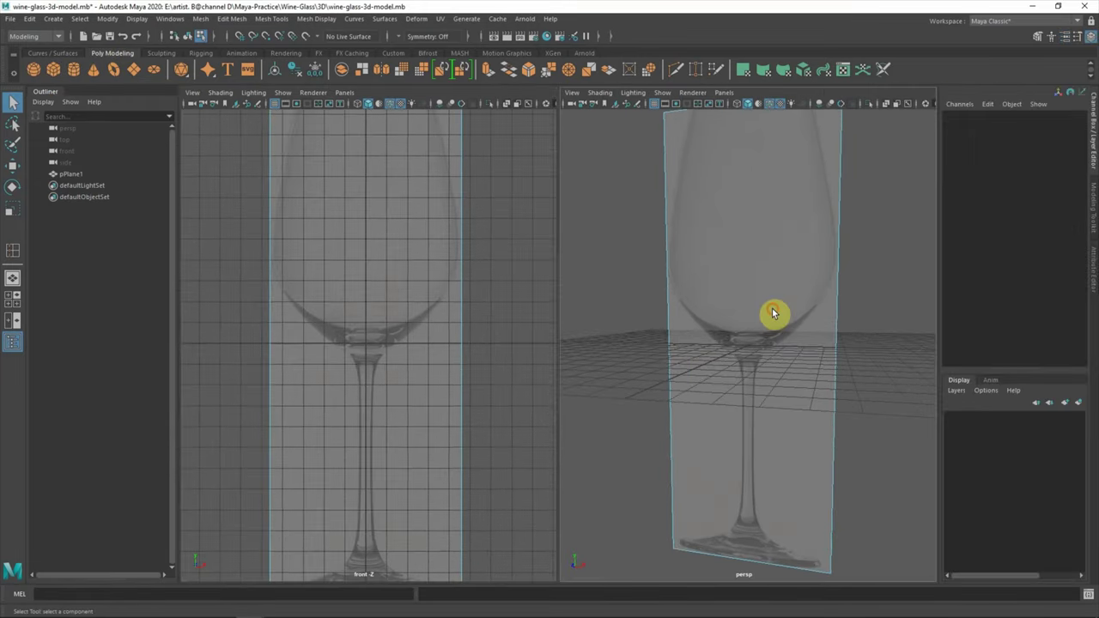
# Put the plane in a new Reference-mode display layer named reference_plane
pyautogui.click(1079, 402)
pyautogui.rightClick(1006, 422)
pyautogui.click(1001, 446)
pyautogui.click(979, 418)
pyautogui.doubleClick(1011, 419)
pyautogui.write('reference_plane')
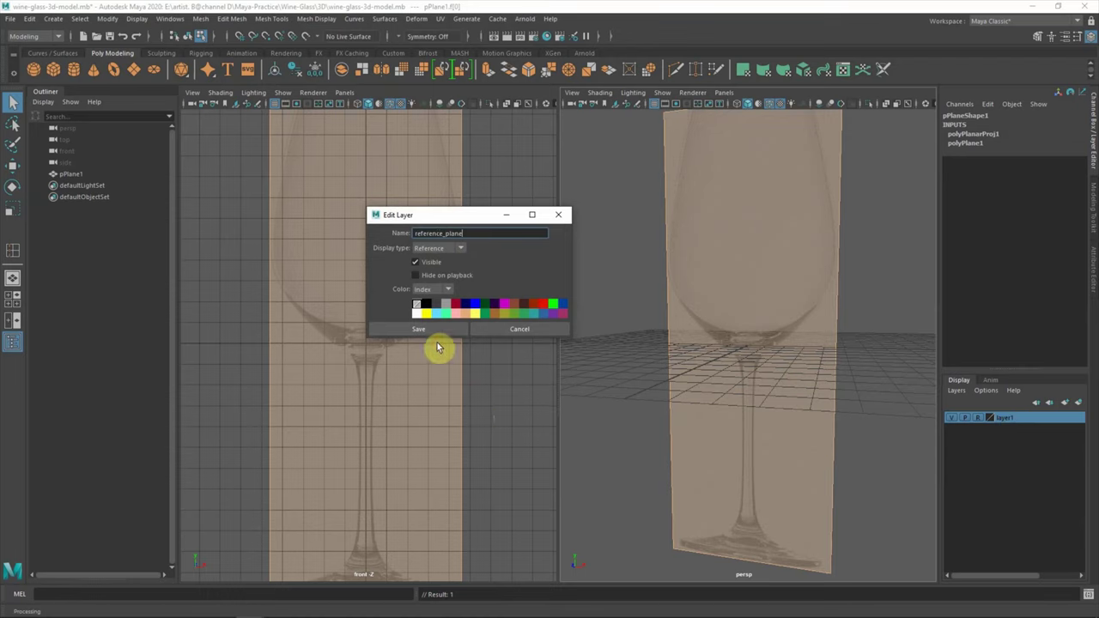
pyautogui.click(425, 329)
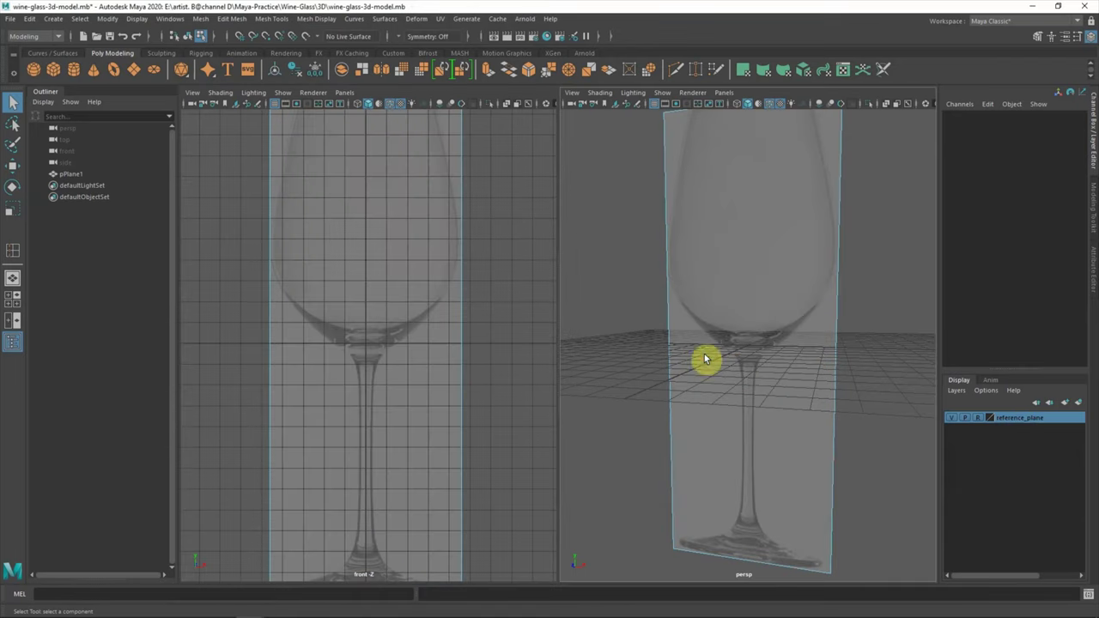
# Raise the plane so the glass base in the photo rests on the grid
pyautogui.click(73, 69)
pyautogui.press('a')
pyautogui.hotkey('ctrl', 'z')
pyautogui.click(72, 174)
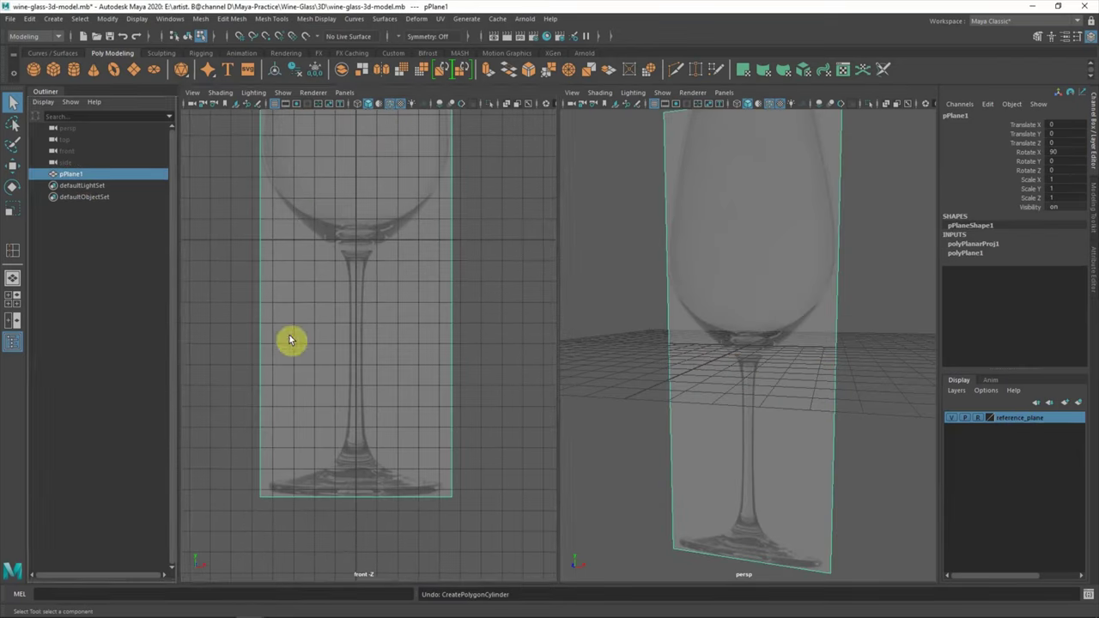
pyautogui.press('w')
pyautogui.moveTo(410, 352)
pyautogui.mouseDown(button='middle')
pyautogui.moveTo(381, 147)
pyautogui.moveTo(385, 108)
pyautogui.mouseUp(button='middle')
pyautogui.click(739, 318)
# Frame the plane in both views and add a polygon cylinder
pyautogui.click(71, 173)
pyautogui.press('f')
pyautogui.press('f')
pyautogui.click(479, 437)
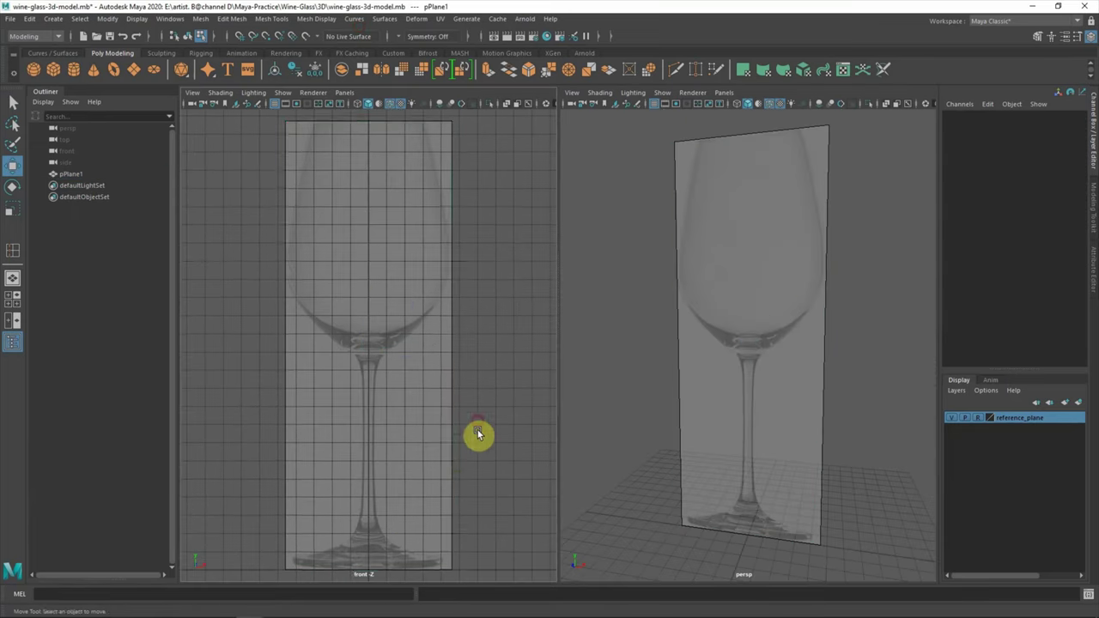
pyautogui.click(73, 68)
# Scale the cylinder to a flat 4.088 by 0.182 disc and raise it onto the grid
pyautogui.keyDown('alt'); pyautogui.moveTo(393, 483); pyautogui.dragTo(467, 361, button='middle'); pyautogui.keyUp('alt')
pyautogui.scroll(3, 339, 418)
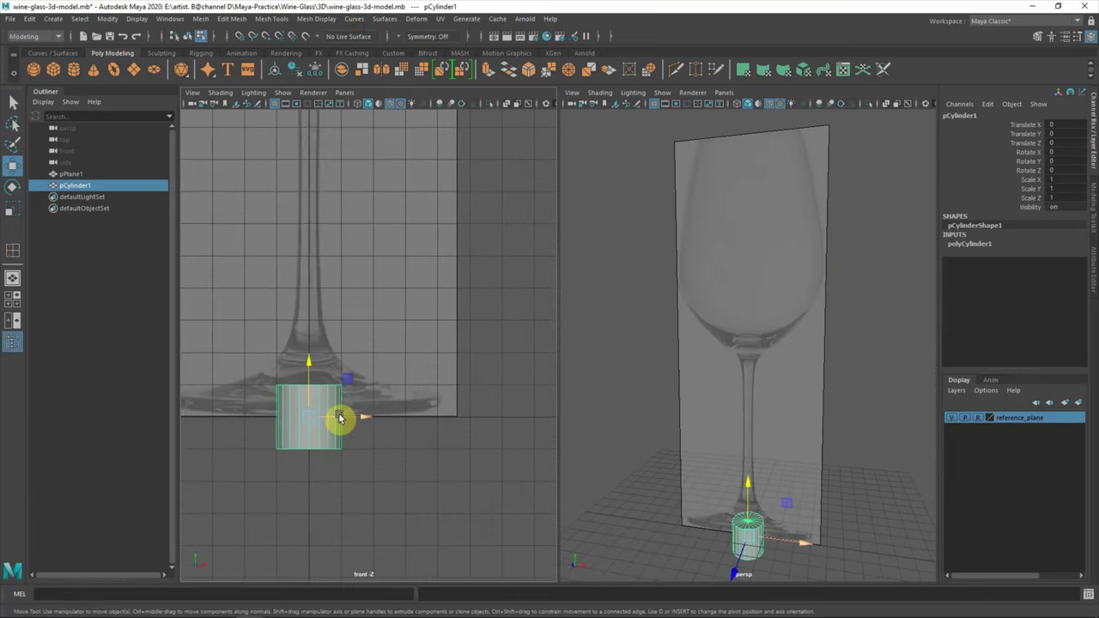
pyautogui.press('r')
pyautogui.moveTo(312, 418); pyautogui.dragTo(478, 447)
pyautogui.moveTo(306, 366); pyautogui.dragTo(315, 413)
pyautogui.press('w')
pyautogui.moveTo(315, 369); pyautogui.dragTo(311, 347)
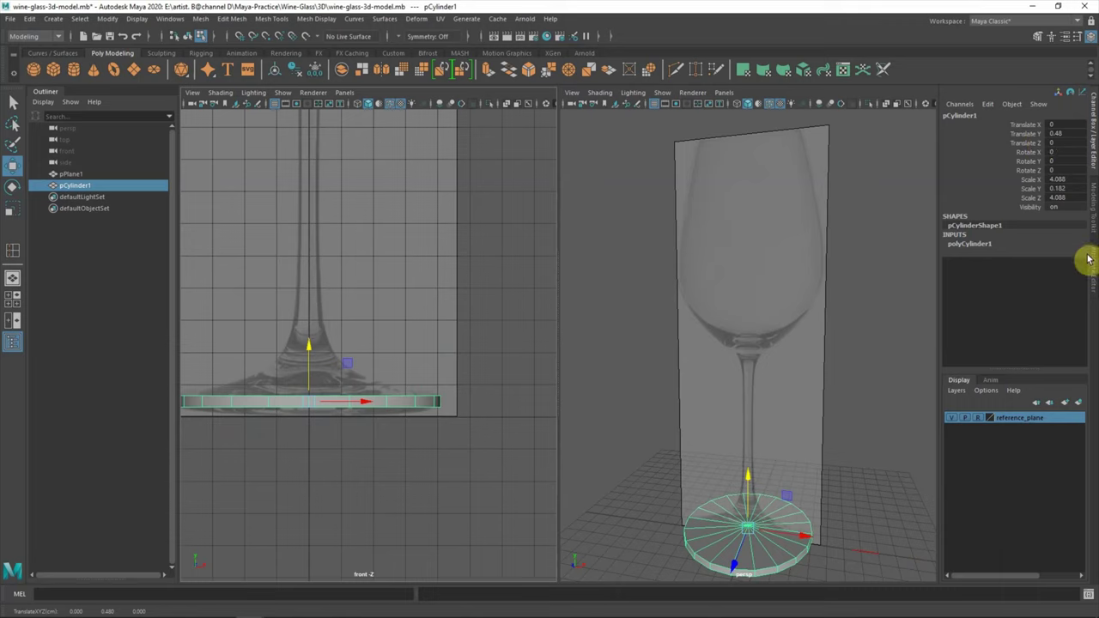
# Review the cylinder's construction attributes and select its top face
pyautogui.click(1089, 260)
pyautogui.click(776, 311)
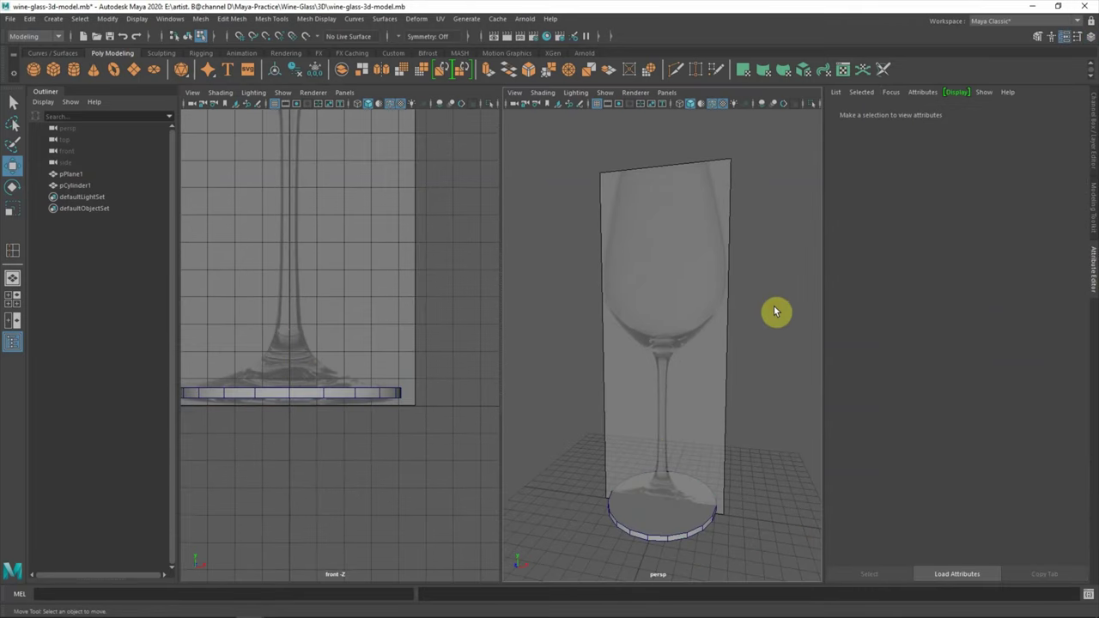
pyautogui.moveTo(662, 340); pyautogui.dragTo(662, 361, button='right')
pyautogui.click(663, 503)
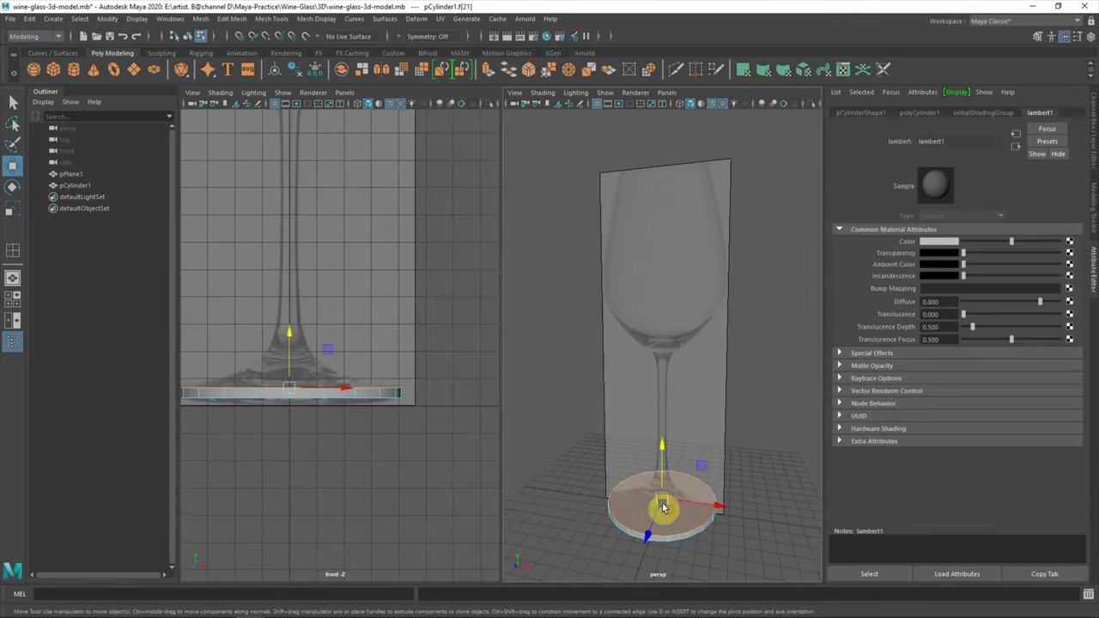
# Extrude the top face twice, lifting and scaling it to form the foot's rim
pyautogui.scroll(1, 407, 446)
pyautogui.hotkey('ctrl', 'e')
pyautogui.moveTo(209, 385); pyautogui.dragTo(157, 417)
pyautogui.press('r')
pyautogui.keyDown('alt'); pyautogui.moveTo(216, 420); pyautogui.dragTo(274, 431, button='middle'); pyautogui.keyUp('alt')
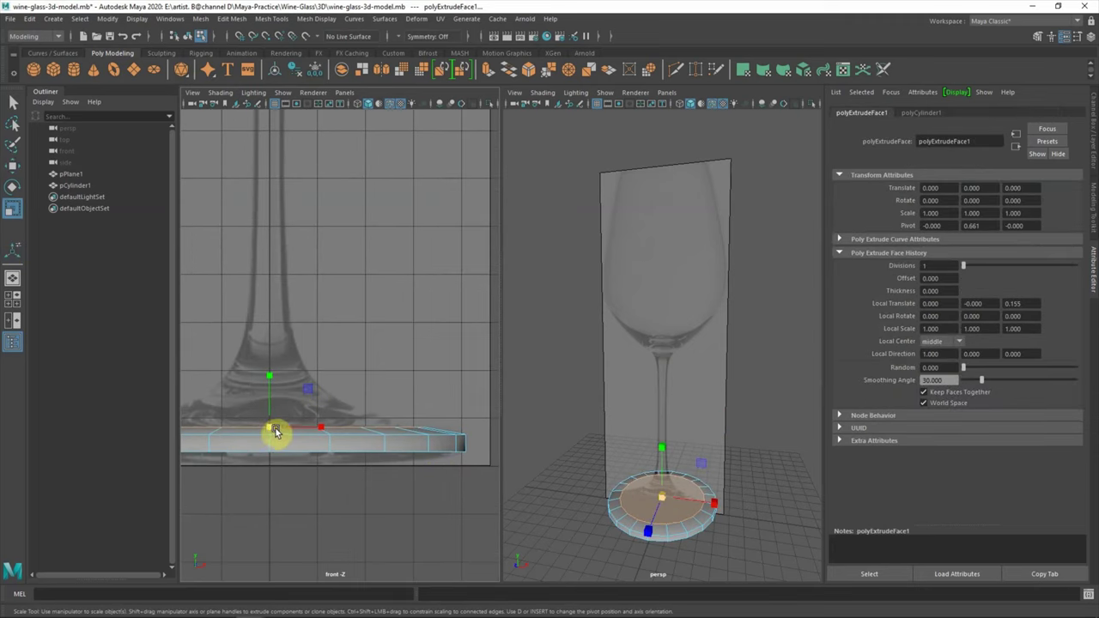
pyautogui.hotkey('ctrl', 'e')
pyautogui.moveTo(269, 373); pyautogui.dragTo(270, 363)
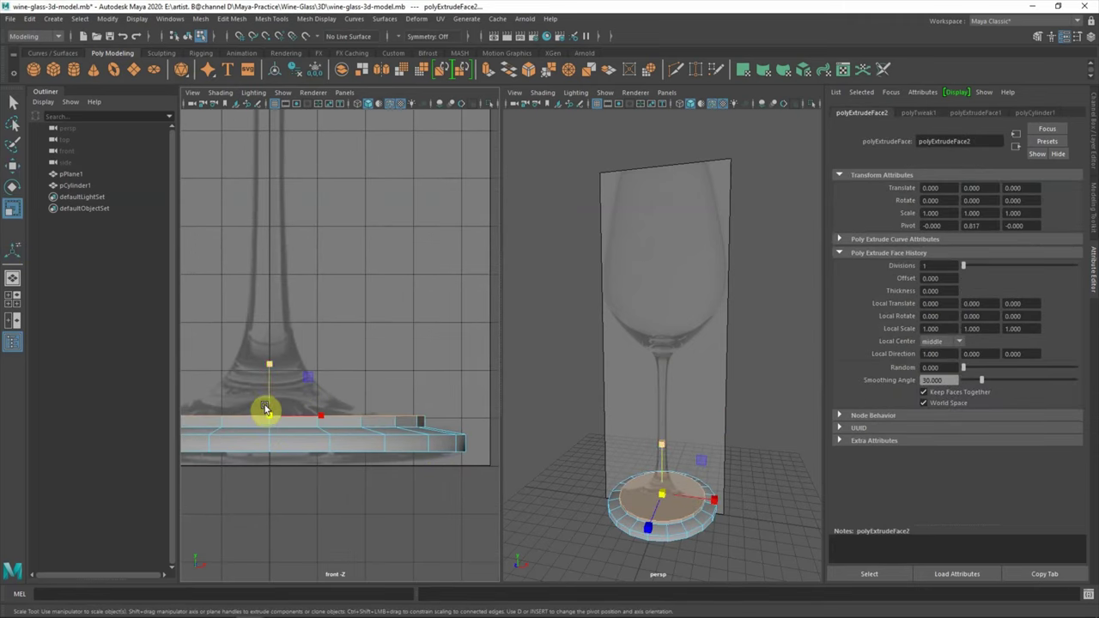
pyautogui.moveTo(268, 415); pyautogui.dragTo(221, 406)
# Extrude two more rings that raise and taper the foot toward the stem width
pyautogui.hotkey('ctrl', 'e')
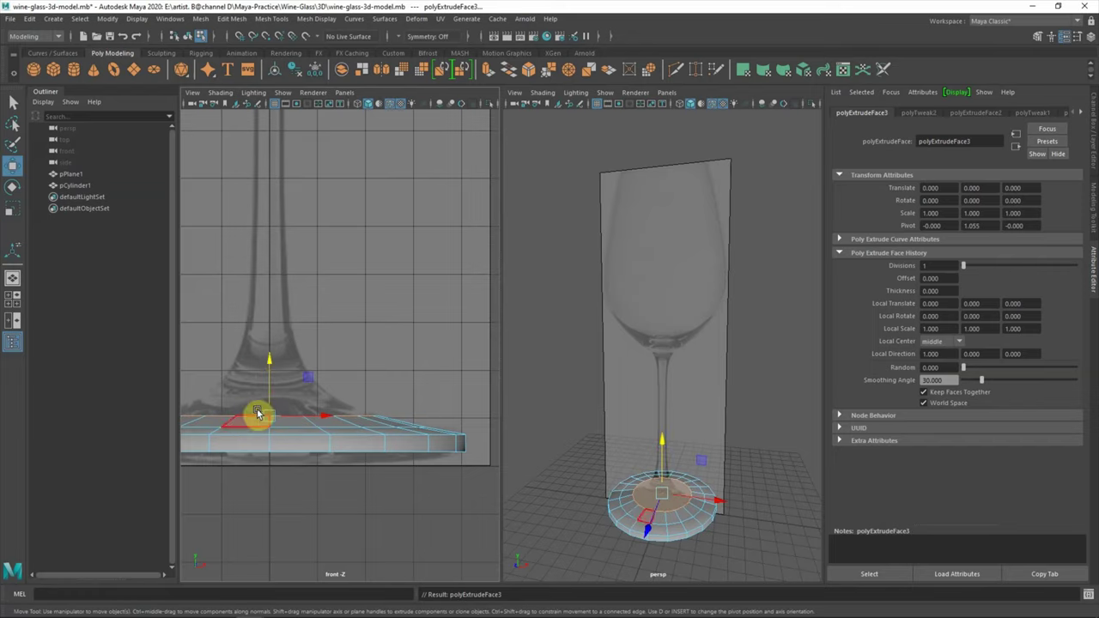
pyautogui.moveTo(270, 366); pyautogui.dragTo(270, 347)
pyautogui.moveTo(271, 395); pyautogui.dragTo(209, 396)
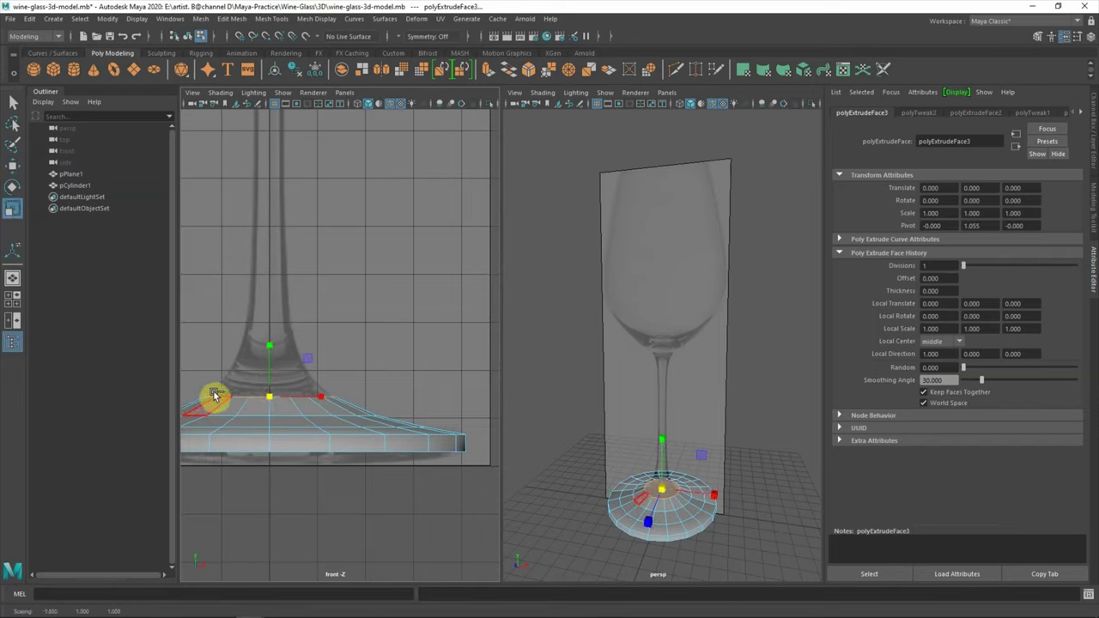
pyautogui.hotkey('ctrl', 'e')
pyautogui.moveTo(269, 346); pyautogui.dragTo(269, 315)
pyautogui.moveTo(269, 368)
pyautogui.mouseDown()
pyautogui.moveTo(234, 368)
pyautogui.moveTo(268, 323)
pyautogui.moveTo(247, 323)
pyautogui.mouseUp()
# Extrude stem sections and pull them up along the photo's stem
pyautogui.hotkey('ctrl', 'e')
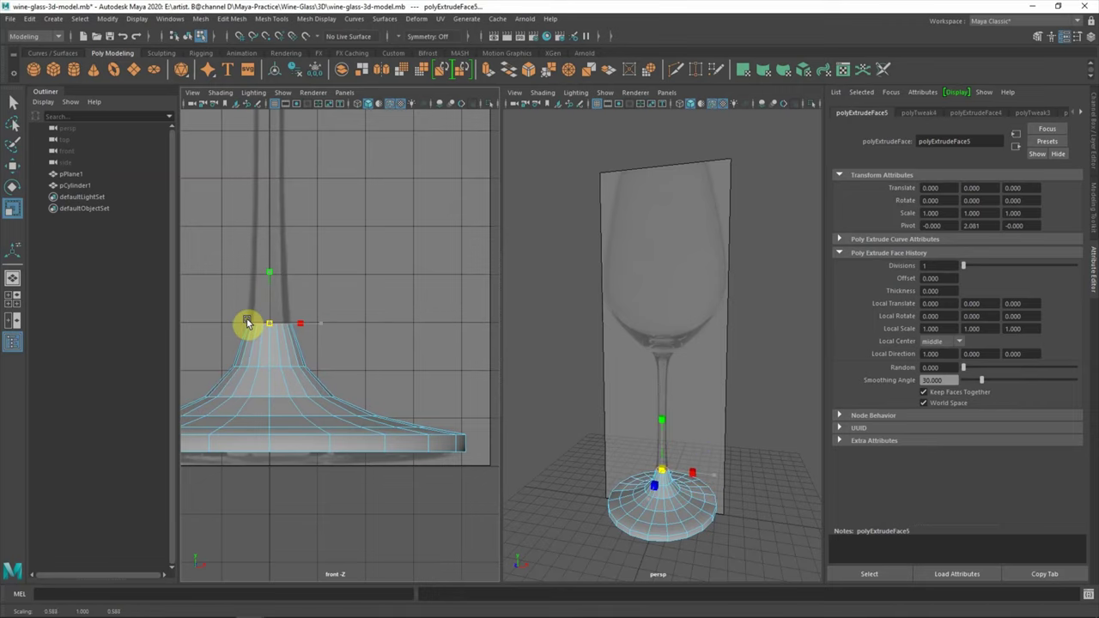
pyautogui.hotkey('ctrl', 'e')
pyautogui.keyDown('alt'); pyautogui.moveTo(247, 323); pyautogui.dragTo(254, 418, button='middle'); pyautogui.keyUp('alt')
pyautogui.moveTo(274, 371)
pyautogui.mouseDown()
pyautogui.moveTo(287, 228)
pyautogui.moveTo(266, 275)
pyautogui.mouseUp()
pyautogui.hotkey('ctrl', 'e')
pyautogui.press('w')
pyautogui.keyDown('alt'); pyautogui.moveTo(265, 273); pyautogui.dragTo(353, 386, button='middle'); pyautogui.keyUp('alt')
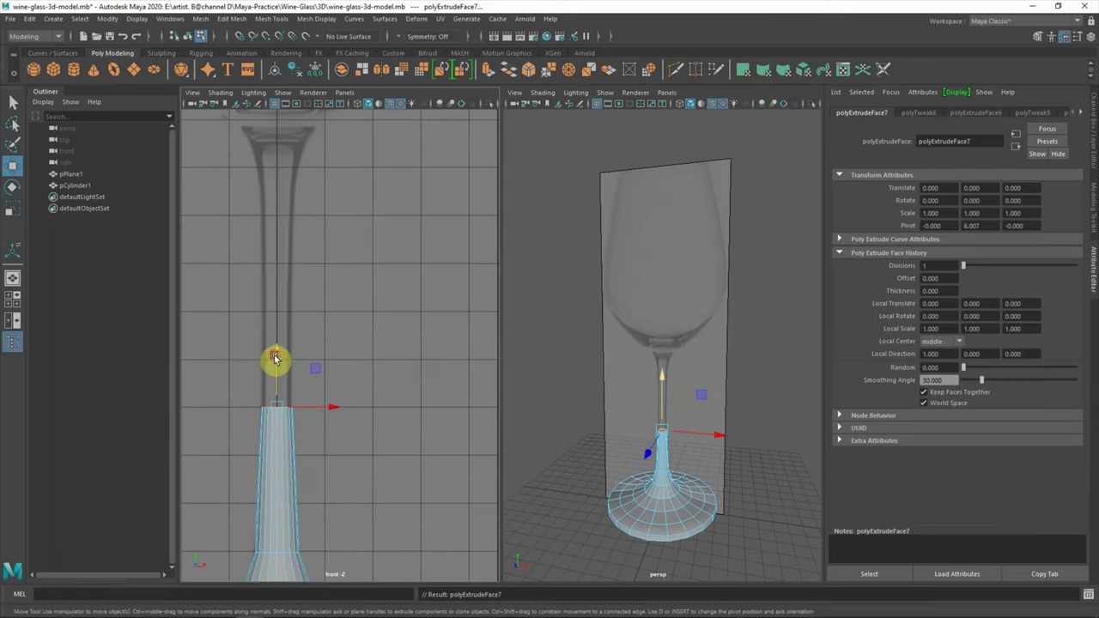
pyautogui.moveTo(275, 361); pyautogui.dragTo(275, 193)
# Extend the stem with further extrusions until it reaches under the bowl
pyautogui.hotkey('ctrl', 'e')
pyautogui.keyDown('alt'); pyautogui.moveTo(311, 247); pyautogui.dragTo(290, 287, button='middle'); pyautogui.keyUp('alt')
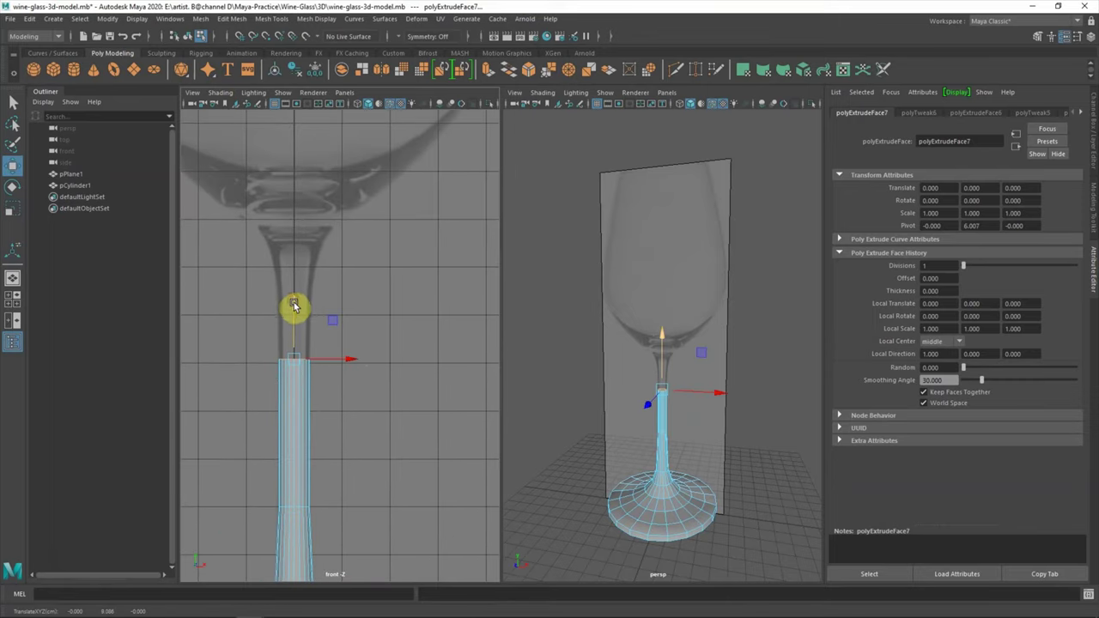
pyautogui.moveTo(295, 309); pyautogui.dragTo(294, 253)
pyautogui.press('r')
pyautogui.hotkey('ctrl', 'e')
pyautogui.press('w')
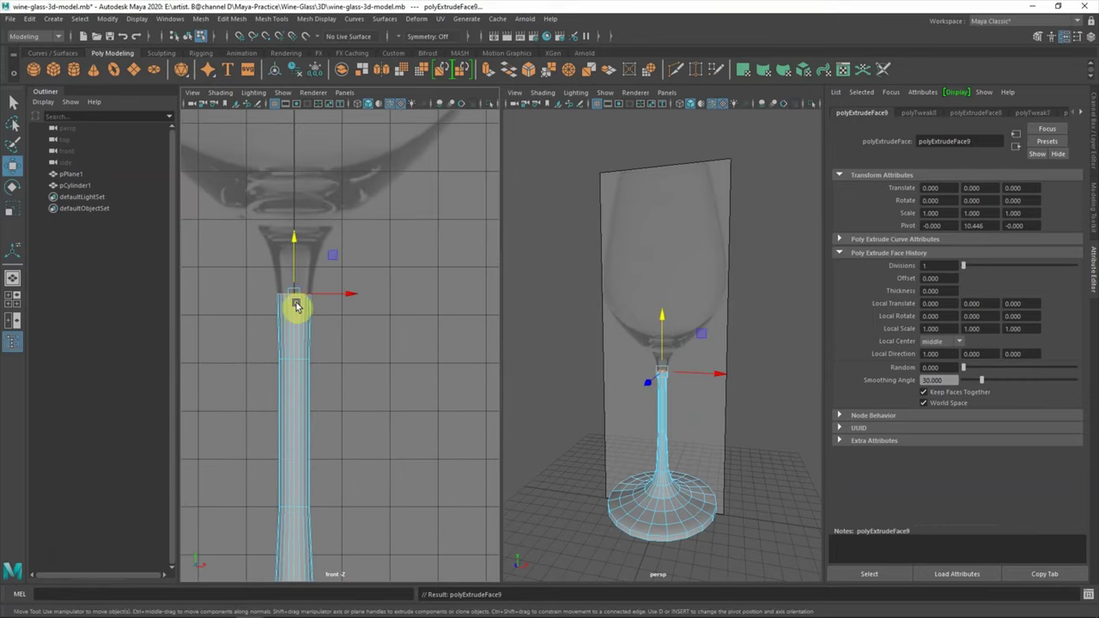
pyautogui.moveTo(295, 308); pyautogui.dragTo(303, 197)
pyautogui.hotkey('ctrl', 'e')
pyautogui.keyDown('alt'); pyautogui.moveTo(307, 262); pyautogui.dragTo(344, 418, button='middle'); pyautogui.keyUp('alt')
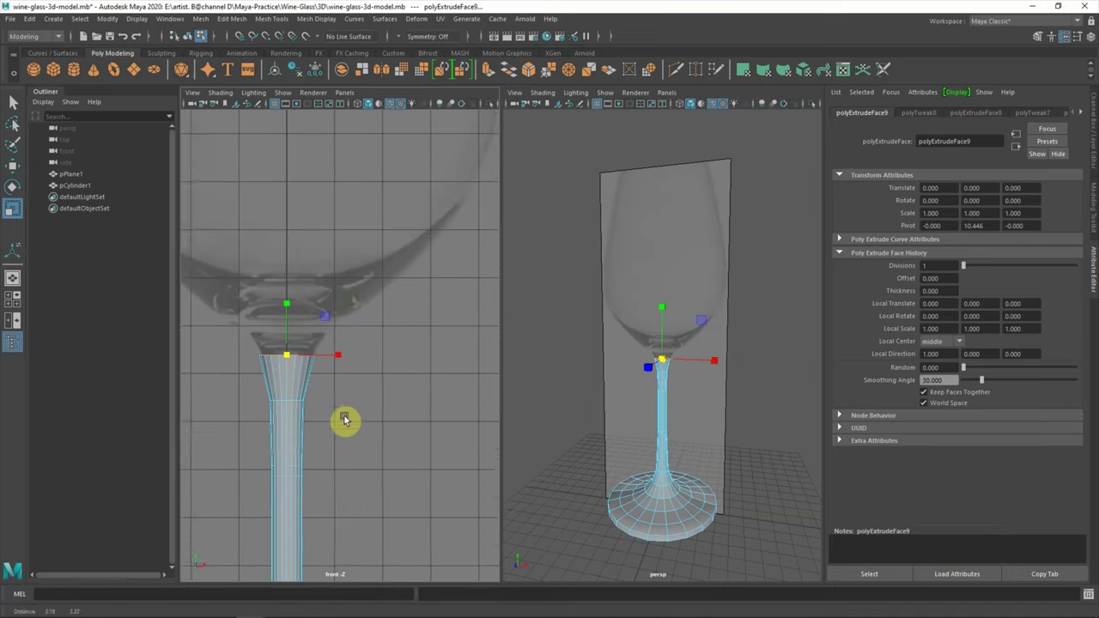
# Raise two extruded top faces above the stem, widening them into a flaring cone
pyautogui.press('w')
pyautogui.moveTo(299, 401); pyautogui.dragTo(298, 260)
pyautogui.moveTo(292, 318); pyautogui.dragTo(390, 320)
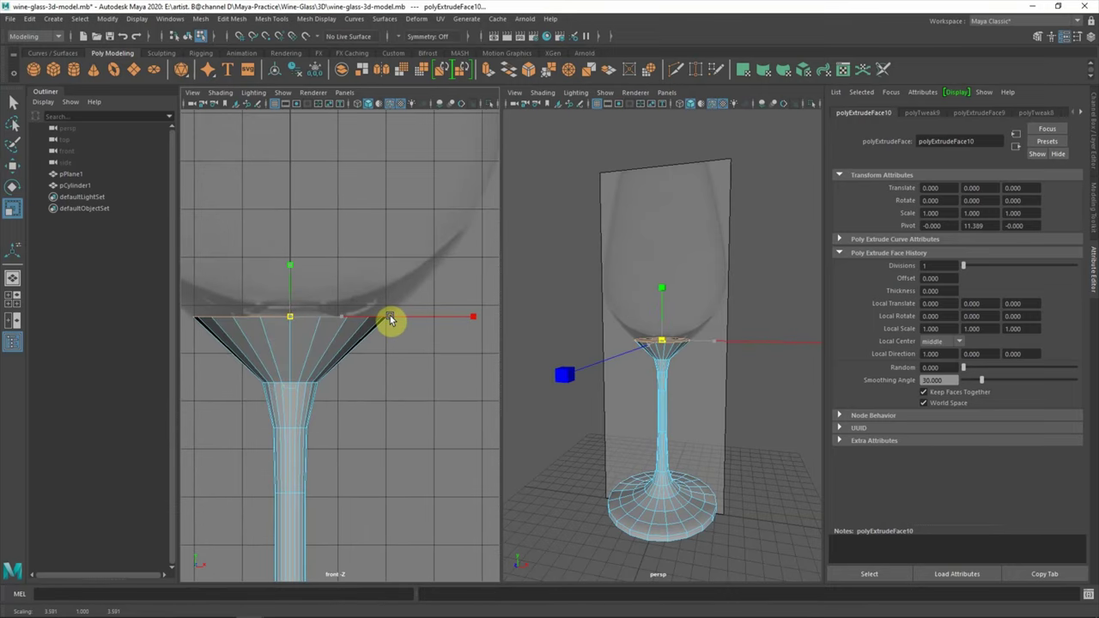
pyautogui.keyDown('alt'); pyautogui.moveTo(387, 320); pyautogui.dragTo(363, 423, button='middle'); pyautogui.keyUp('alt')
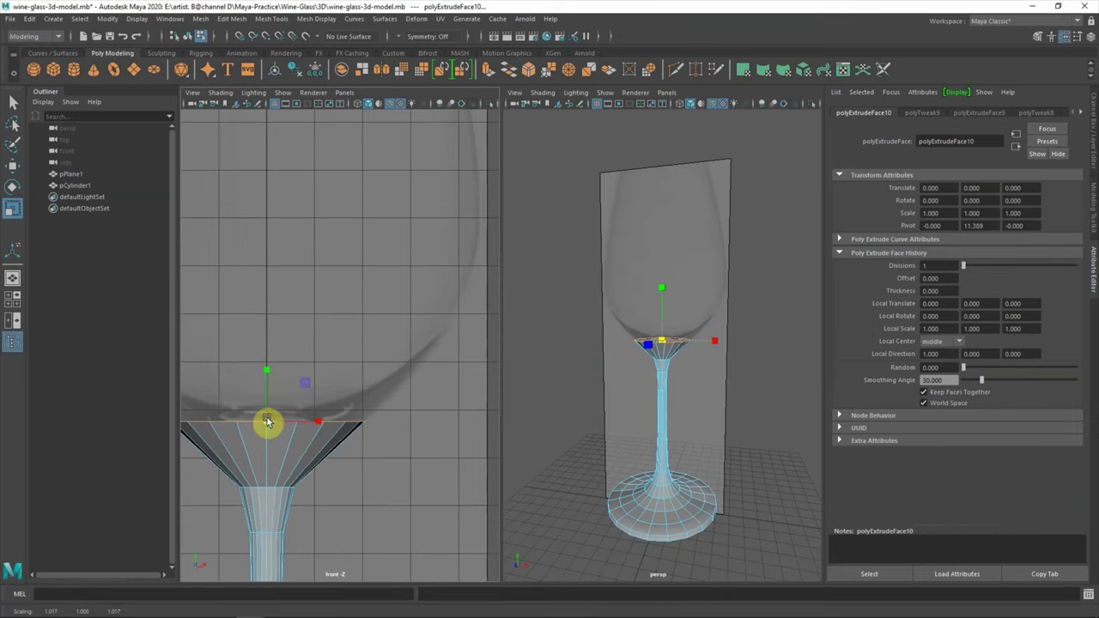
pyautogui.hotkey('ctrl', 'e')
pyautogui.press('w')
pyautogui.moveTo(265, 381); pyautogui.dragTo(276, 288)
pyautogui.moveTo(267, 350); pyautogui.dragTo(363, 355)
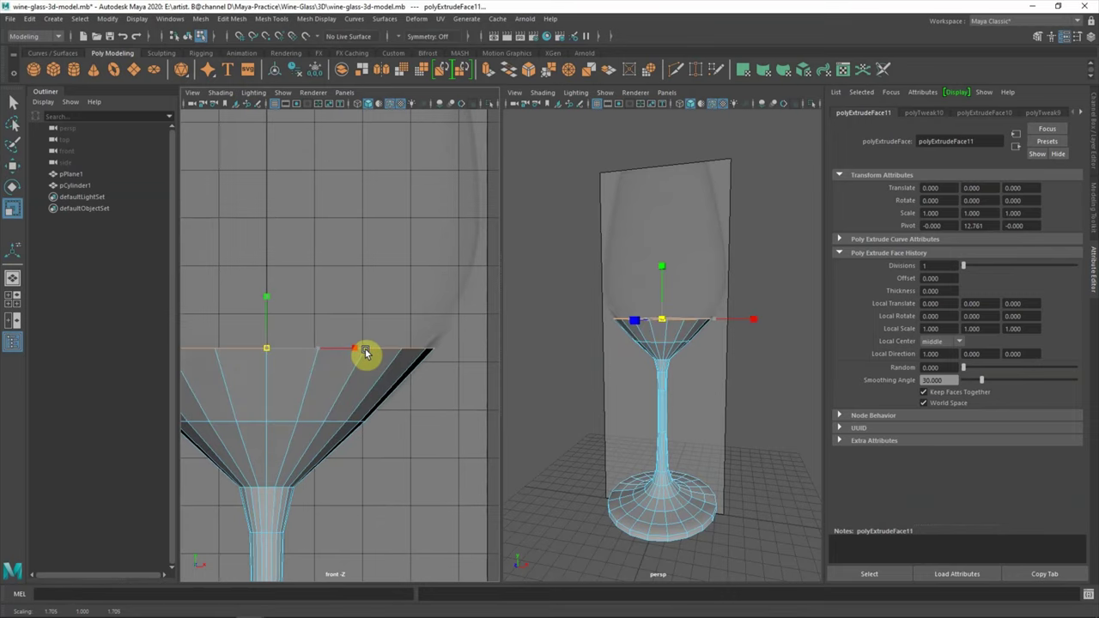
pyautogui.keyDown('alt'); pyautogui.moveTo(364, 356); pyautogui.dragTo(358, 434, button='middle'); pyautogui.keyUp('alt')
# Extrude another band upward and scale it to widen the bowl outward
pyautogui.hotkey('ctrl', 'e')
pyautogui.press('w')
pyautogui.moveTo(240, 386); pyautogui.dragTo(262, 305)
pyautogui.press('r')
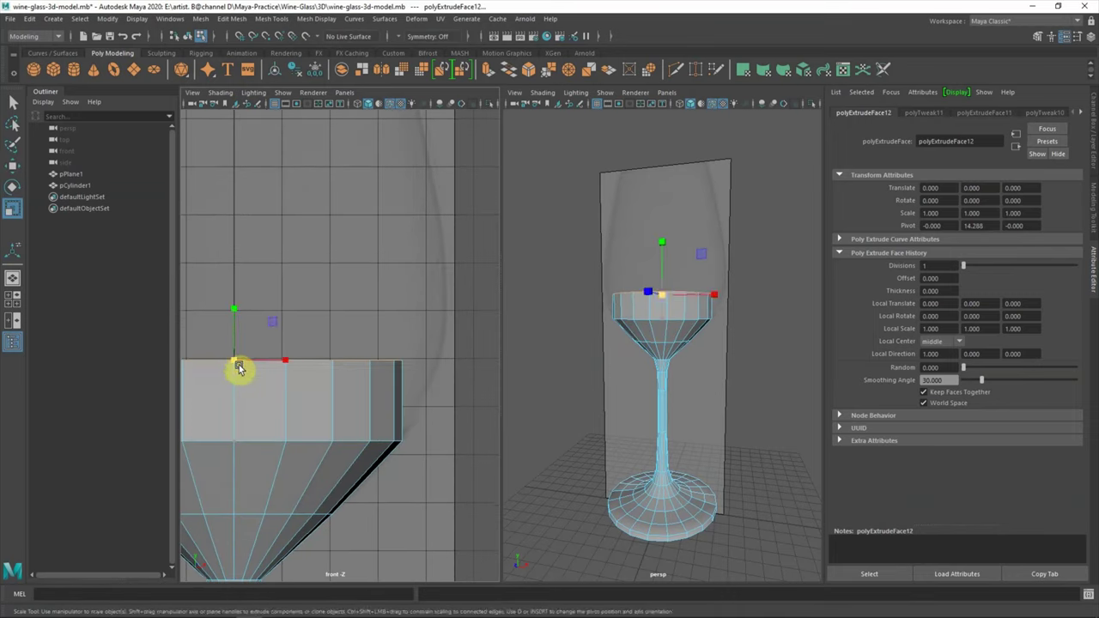
pyautogui.moveTo(238, 366); pyautogui.dragTo(299, 369)
# Stack three more upward-extruded bands onto the bowl
pyautogui.hotkey('ctrl', 'e')
pyautogui.press('w')
pyautogui.moveTo(234, 313); pyautogui.dragTo(253, 237)
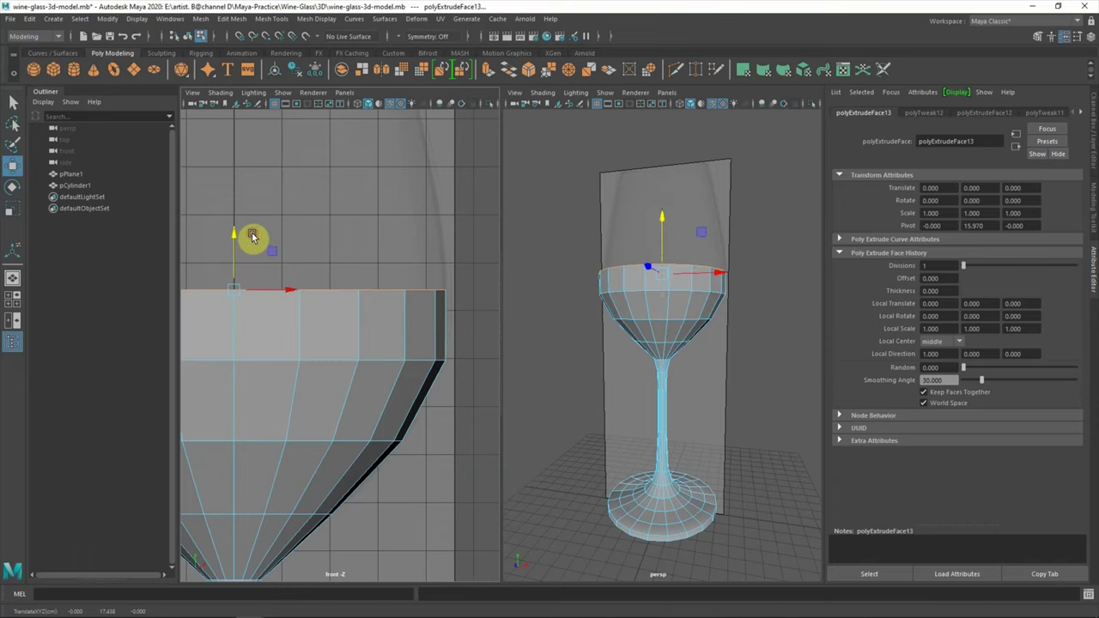
pyautogui.keyDown('alt'); pyautogui.moveTo(248, 294); pyautogui.dragTo(304, 411, button='middle'); pyautogui.keyUp('alt')
pyautogui.hotkey('ctrl', 'e')
pyautogui.press('w')
pyautogui.moveTo(256, 410); pyautogui.dragTo(257, 269)
pyautogui.keyDown('alt'); pyautogui.moveTo(247, 322); pyautogui.dragTo(312, 395, button='middle'); pyautogui.keyUp('alt')
pyautogui.hotkey('ctrl', 'e')
pyautogui.press('w')
pyautogui.moveTo(277, 380); pyautogui.dragTo(283, 283)
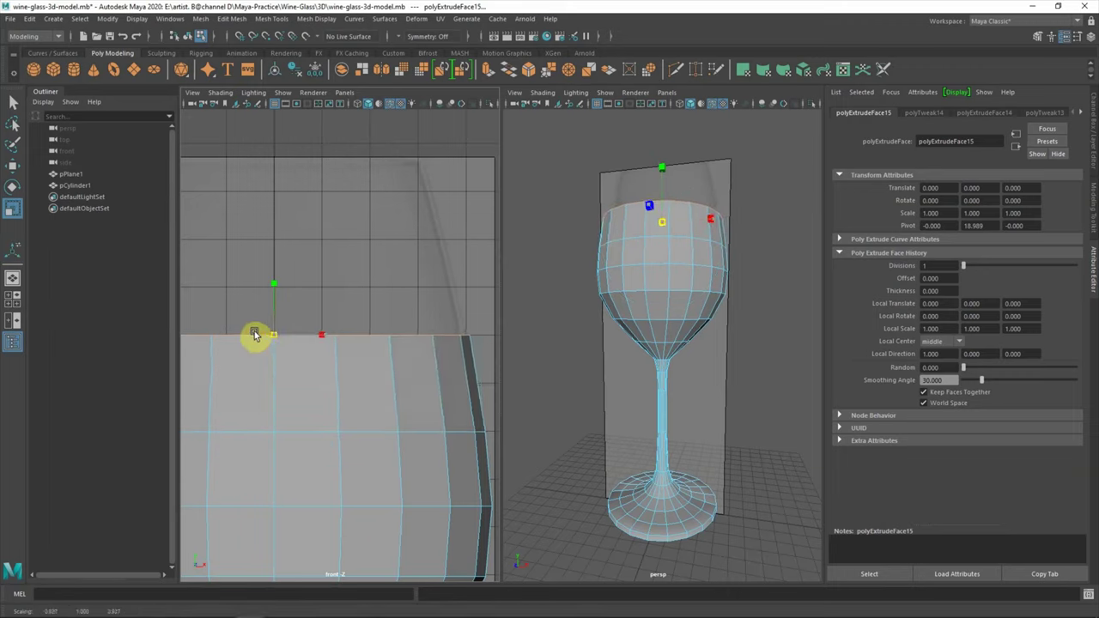
# Extrude two final bands upward, tapering the top inward toward the rim
pyautogui.hotkey('ctrl', 'e')
pyautogui.press('w')
pyautogui.moveTo(273, 285); pyautogui.dragTo(282, 191)
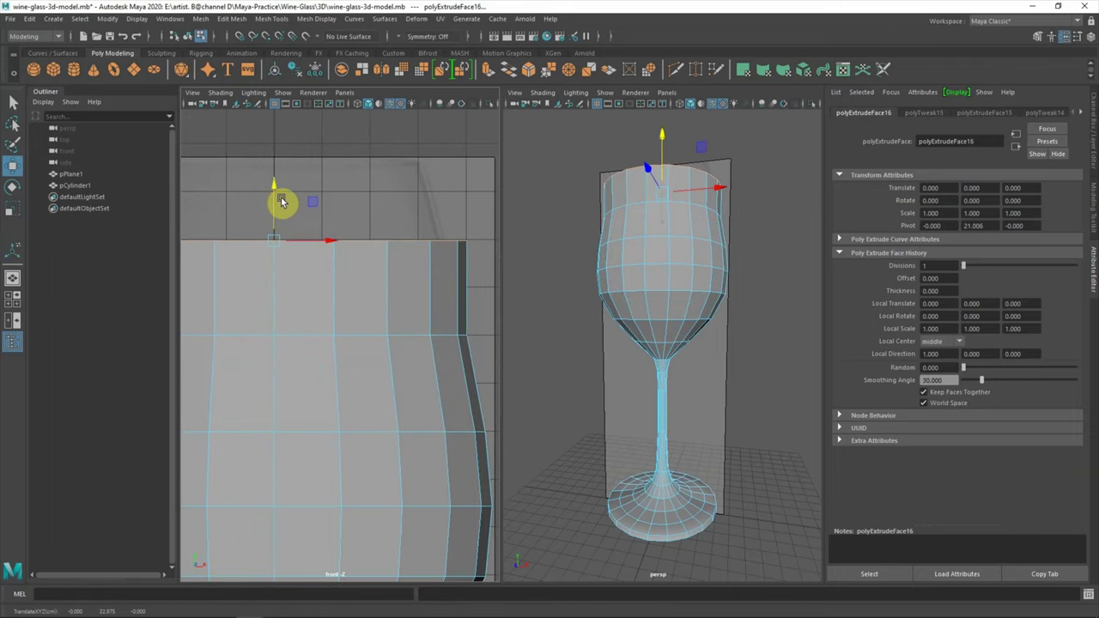
pyautogui.press('r')
pyautogui.moveTo(273, 241); pyautogui.dragTo(251, 240)
pyautogui.hotkey('ctrl', 'e')
pyautogui.press('w')
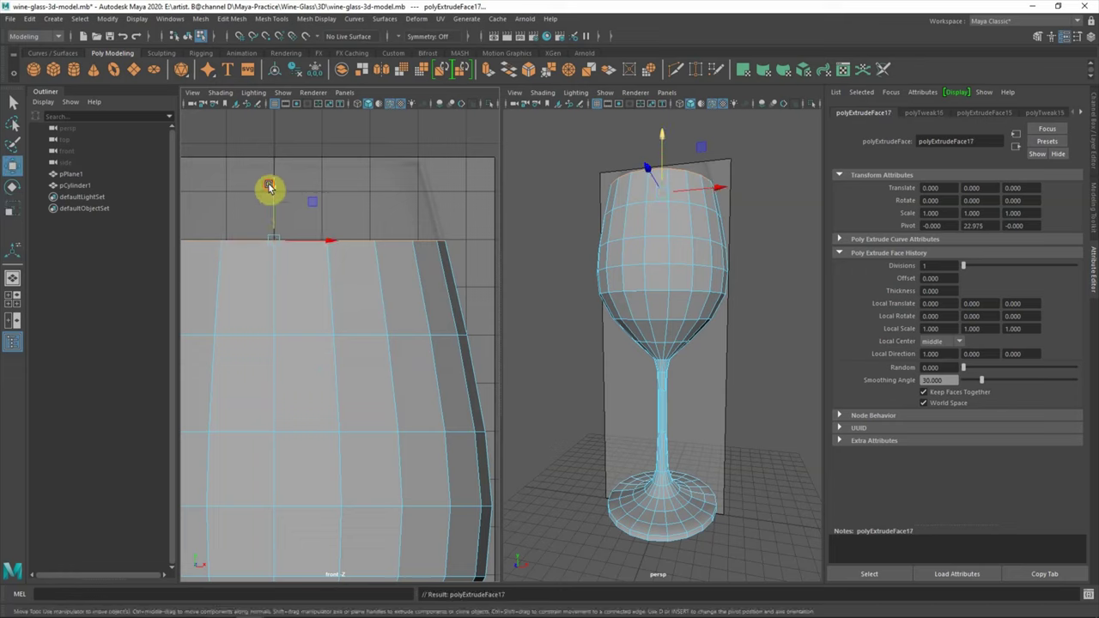
pyautogui.moveTo(271, 186); pyautogui.dragTo(294, 105)
pyautogui.press('r')
pyautogui.moveTo(273, 158); pyautogui.dragTo(237, 164)
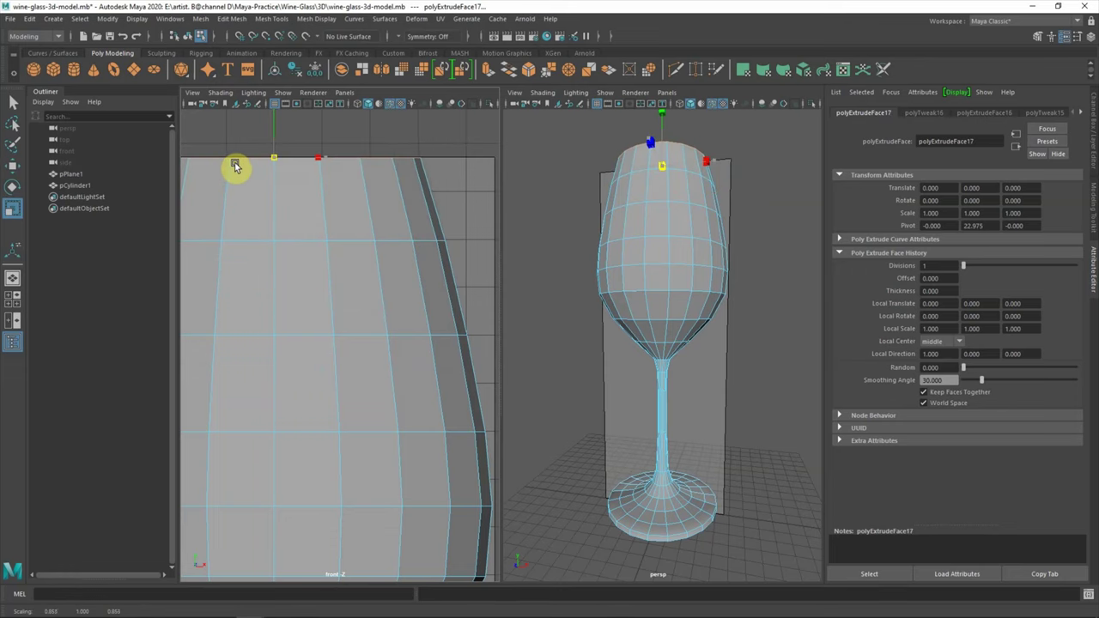
# Extrude and inset the top face to give the rim its thickness
pyautogui.scroll(2, 631, 361)
pyautogui.keyDown('alt'); pyautogui.moveTo(630, 360); pyautogui.dragTo(638, 441); pyautogui.keyUp('alt')
pyautogui.scroll(3, 607, 345)
pyautogui.hotkey('ctrl', 'e')
pyautogui.hotkey('ctrl', 'e')
pyautogui.moveTo(660, 299); pyautogui.dragTo(660, 301)
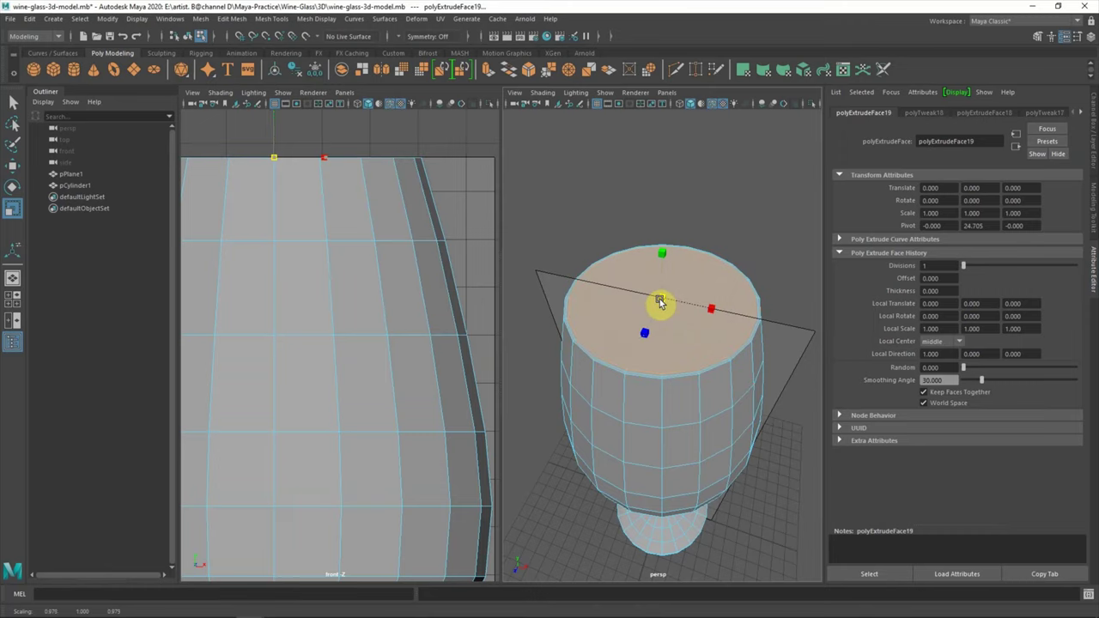
# Turn on X-Ray in the front view and push an extruded top face down inside the glass
pyautogui.click(220, 92)
pyautogui.click(249, 193)
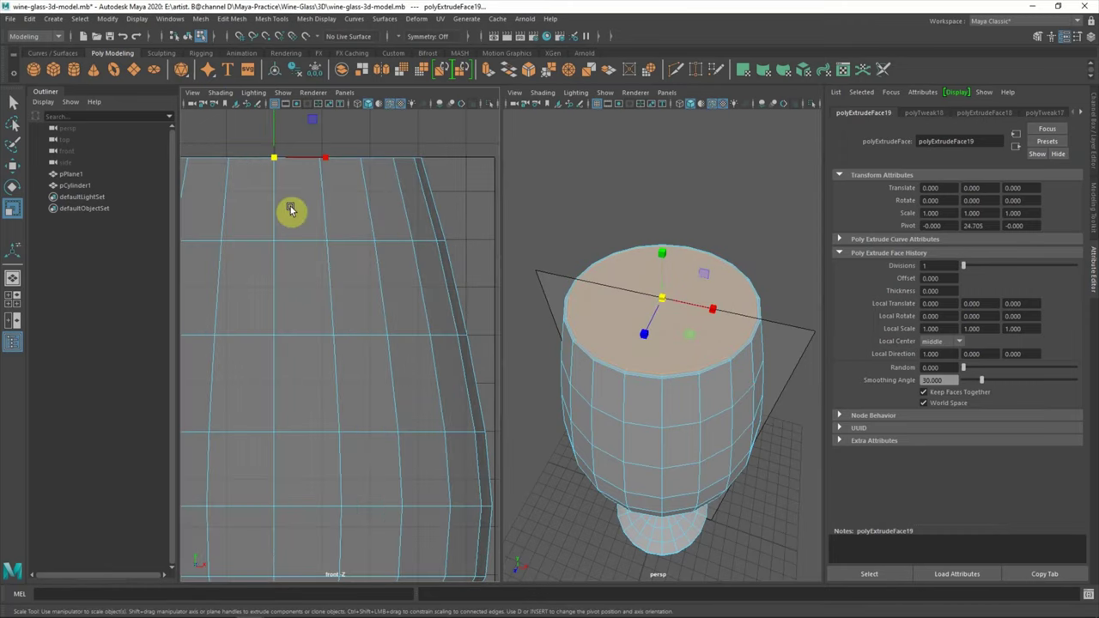
pyautogui.hotkey('ctrl', 'e')
pyautogui.press('w')
pyautogui.moveTo(274, 142)
pyautogui.mouseDown()
pyautogui.moveTo(279, 208)
pyautogui.moveTo(299, 249)
pyautogui.mouseUp()
pyautogui.press('r')
pyautogui.keyDown('alt'); pyautogui.moveTo(710, 442); pyautogui.dragTo(674, 414); pyautogui.keyUp('alt')
pyautogui.press('w')
pyautogui.moveTo(274, 195); pyautogui.dragTo(277, 284)
# Extrude the inner face twice, widening the inner loop slightly and pushing it lower
pyautogui.hotkey('ctrl', 'e')
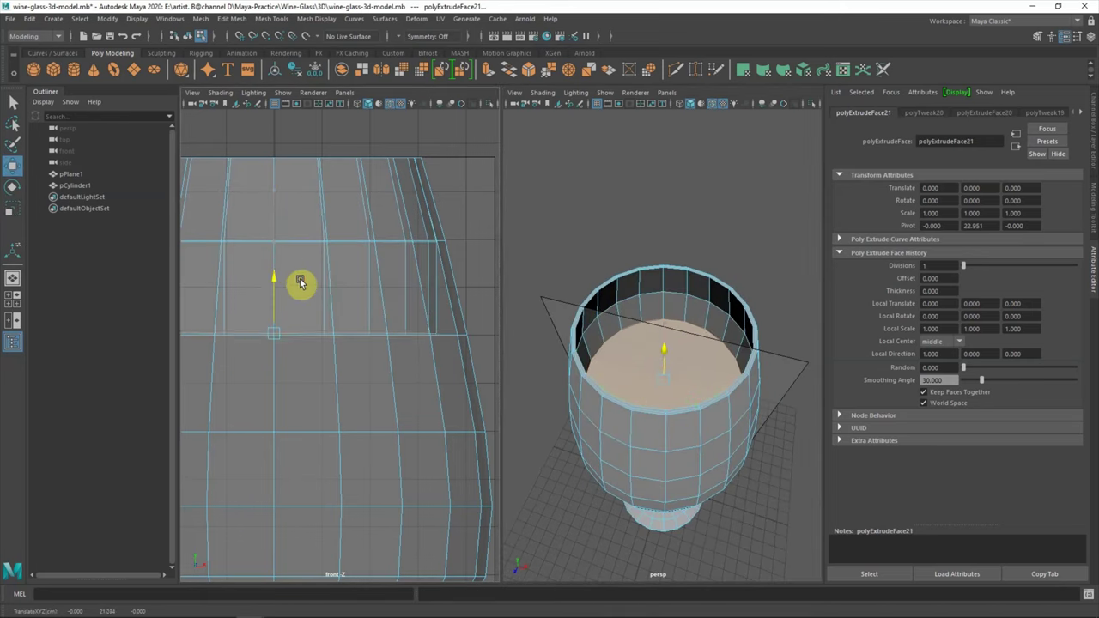
pyautogui.press('r')
pyautogui.moveTo(275, 336); pyautogui.dragTo(292, 344)
pyautogui.keyDown('alt'); pyautogui.moveTo(307, 351); pyautogui.dragTo(361, 292, button='middle'); pyautogui.keyUp('alt')
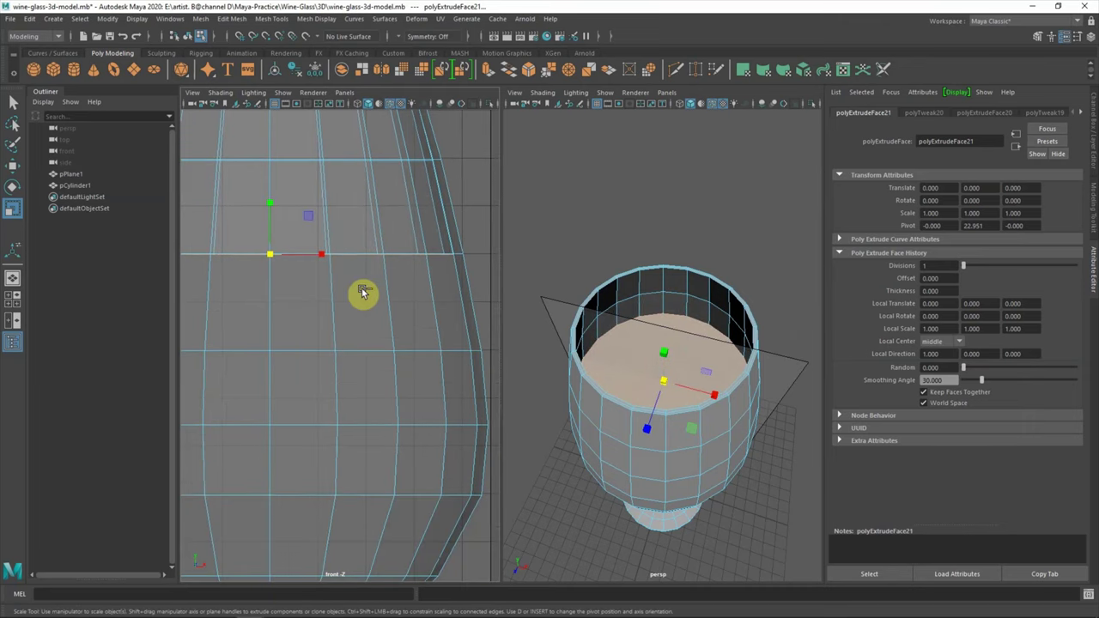
pyautogui.hotkey('ctrl', 'e')
pyautogui.press('w')
pyautogui.moveTo(287, 287)
pyautogui.mouseDown()
pyautogui.moveTo(271, 313)
pyautogui.moveTo(279, 438)
pyautogui.mouseUp()
# Extrude two more inner loops and lower them down the bowl's inside
pyautogui.hotkey('ctrl', 'e')
pyautogui.press('w')
pyautogui.press('r')
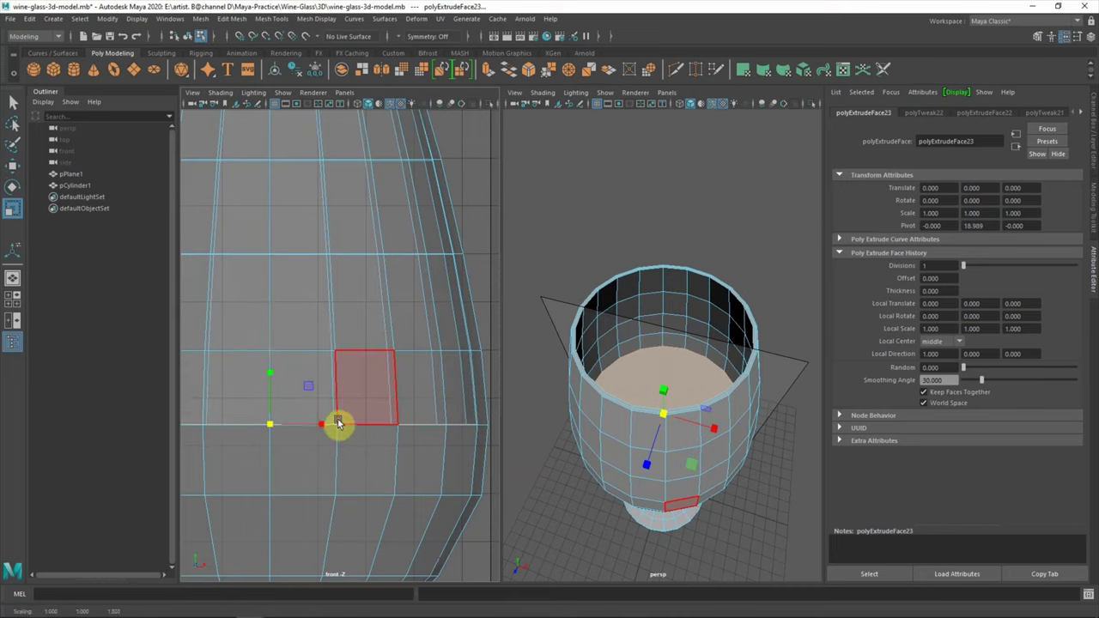
pyautogui.scroll(-2, 339, 423)
pyautogui.keyDown('alt'); pyautogui.moveTo(338, 423); pyautogui.dragTo(332, 289, button='middle'); pyautogui.keyUp('alt')
pyautogui.hotkey('ctrl', 'e')
pyautogui.press('w')
pyautogui.moveTo(282, 289); pyautogui.dragTo(286, 312)
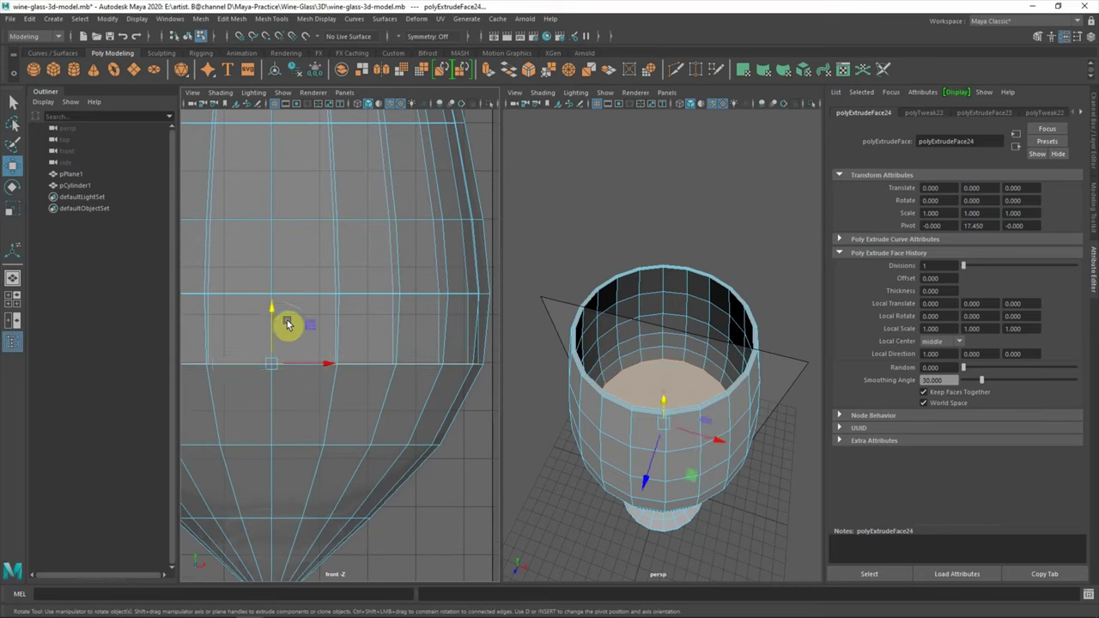
pyautogui.press('r')
# Lower and narrow two further inner loops toward the bowl bottom
pyautogui.hotkey('ctrl', 'e')
pyautogui.press('w')
pyautogui.moveTo(282, 338)
pyautogui.mouseDown()
pyautogui.moveTo(280, 362)
pyautogui.moveTo(243, 410)
pyautogui.mouseUp()
pyautogui.press('r')
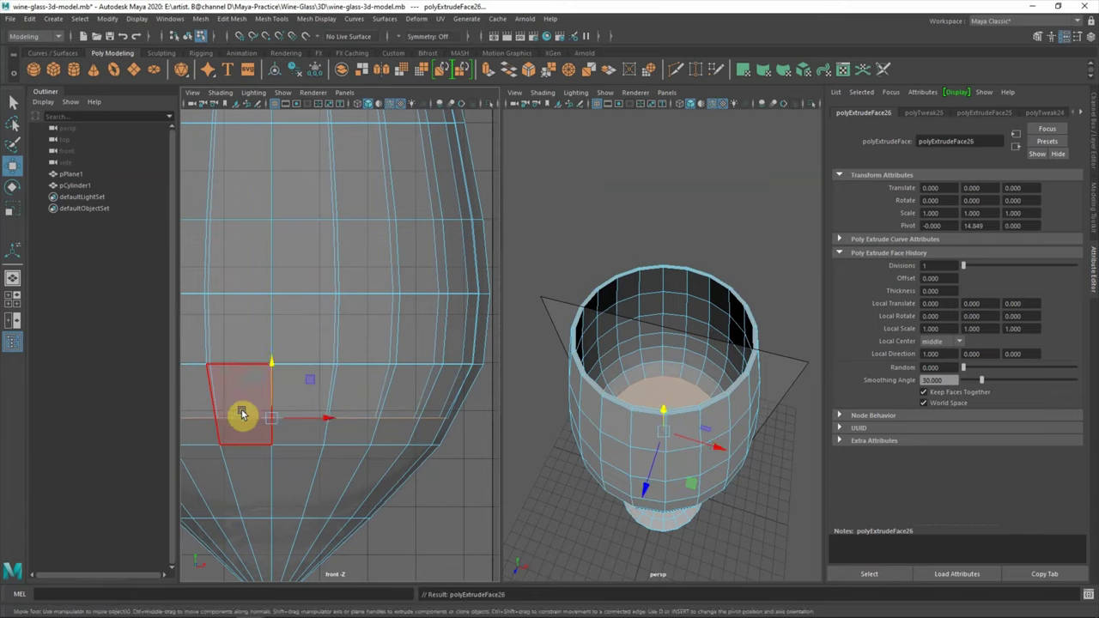
pyautogui.hotkey('ctrl', 'e')
pyautogui.press('w')
pyautogui.moveTo(275, 404)
pyautogui.mouseDown()
pyautogui.moveTo(270, 445)
pyautogui.moveTo(217, 461)
pyautogui.mouseUp()
pyautogui.press('r')
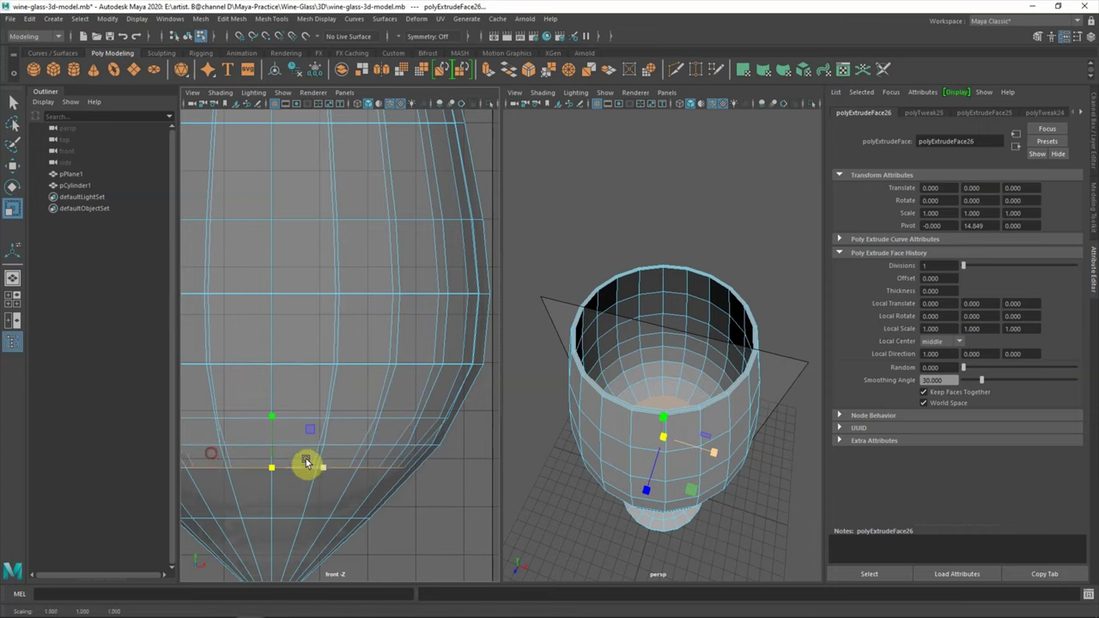
# Extrude the last inner loops down toward the stem, then deselect and view the glass from below
pyautogui.scroll(-3, 307, 464)
pyautogui.hotkey('ctrl', 'e')
pyautogui.press('w')
pyautogui.moveTo(302, 306)
pyautogui.mouseDown()
pyautogui.moveTo(322, 344)
pyautogui.moveTo(246, 359)
pyautogui.moveTo(312, 348)
pyautogui.mouseUp()
pyautogui.press('r')
pyautogui.hotkey('ctrl', 'e')
pyautogui.press('w')
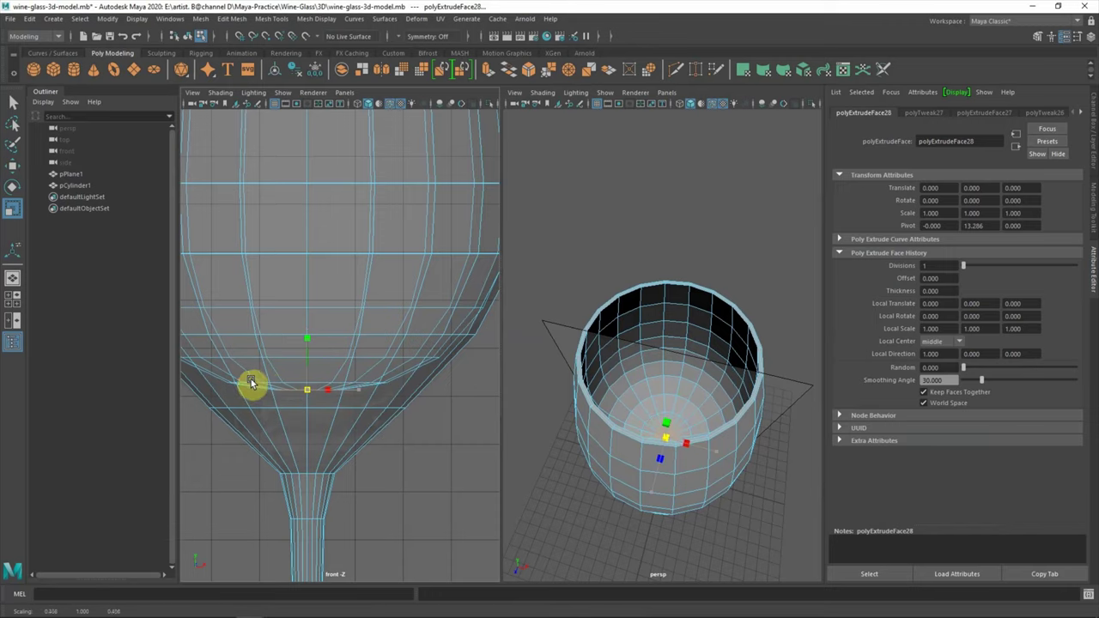
pyautogui.click(421, 493)
pyautogui.moveTo(599, 417)
pyautogui.keyDown('alt'); pyautogui.mouseDown()
pyautogui.moveTo(670, 391)
pyautogui.moveTo(681, 415)
pyautogui.mouseUp(); pyautogui.keyUp('alt')
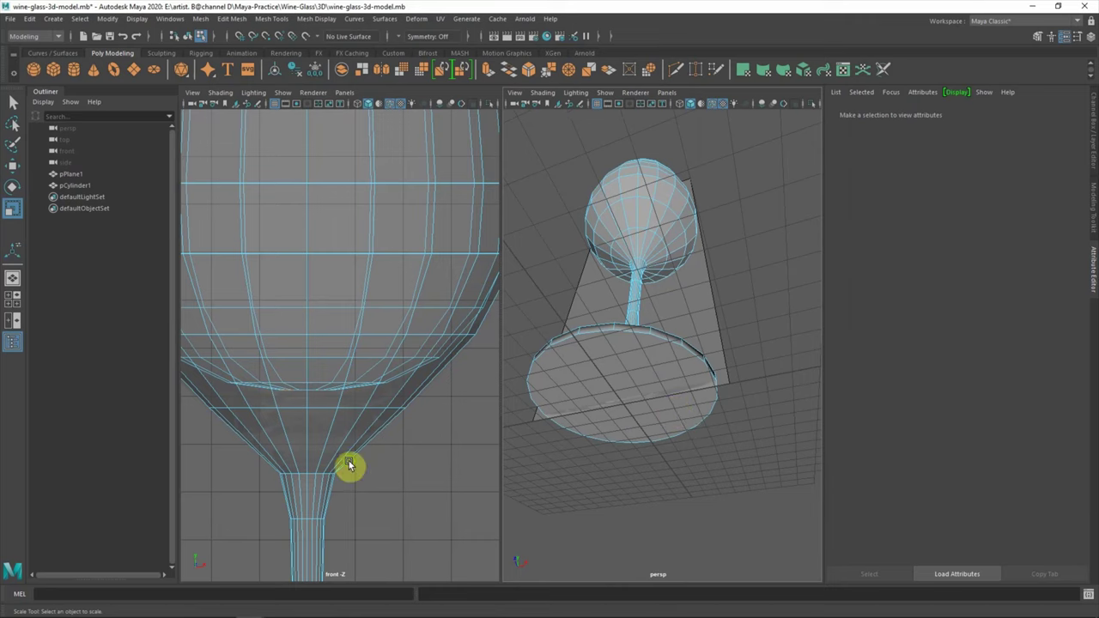
# Select the base's bottom face and extrude it
pyautogui.scroll(-2, 351, 464)
pyautogui.keyDown('alt'); pyautogui.moveTo(689, 347); pyautogui.dragTo(535, 437); pyautogui.keyUp('alt')
pyautogui.scroll(-2, 383, 482)
pyautogui.scroll(3, 369, 454)
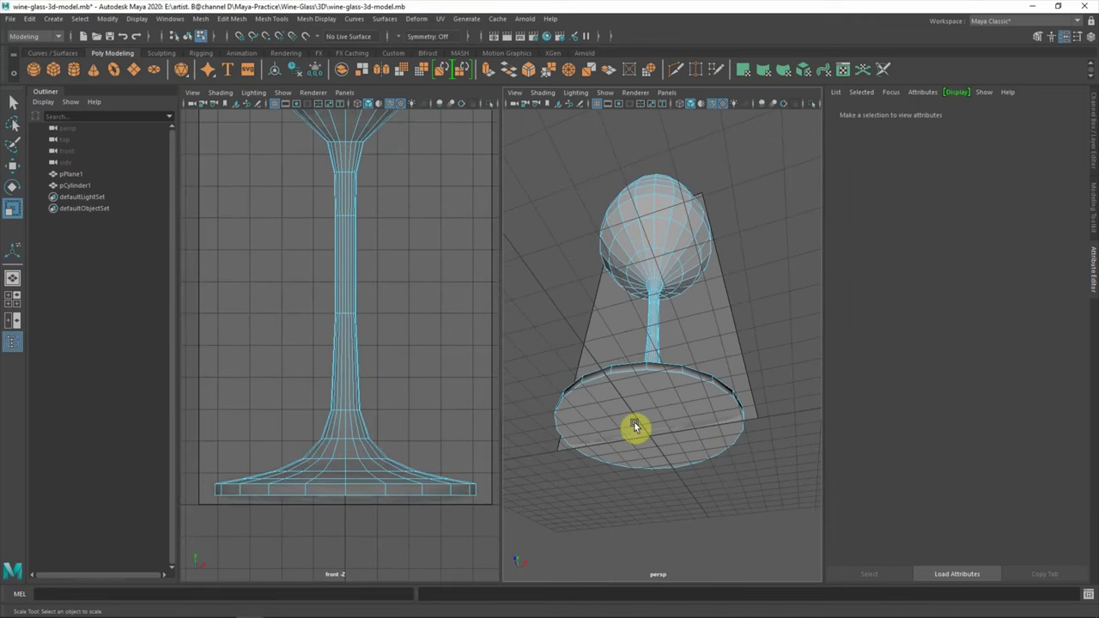
pyautogui.click(635, 426)
pyautogui.scroll(2, 350, 396)
pyautogui.keyDown('alt'); pyautogui.moveTo(257, 421); pyautogui.dragTo(302, 429, button='middle'); pyautogui.keyUp('alt')
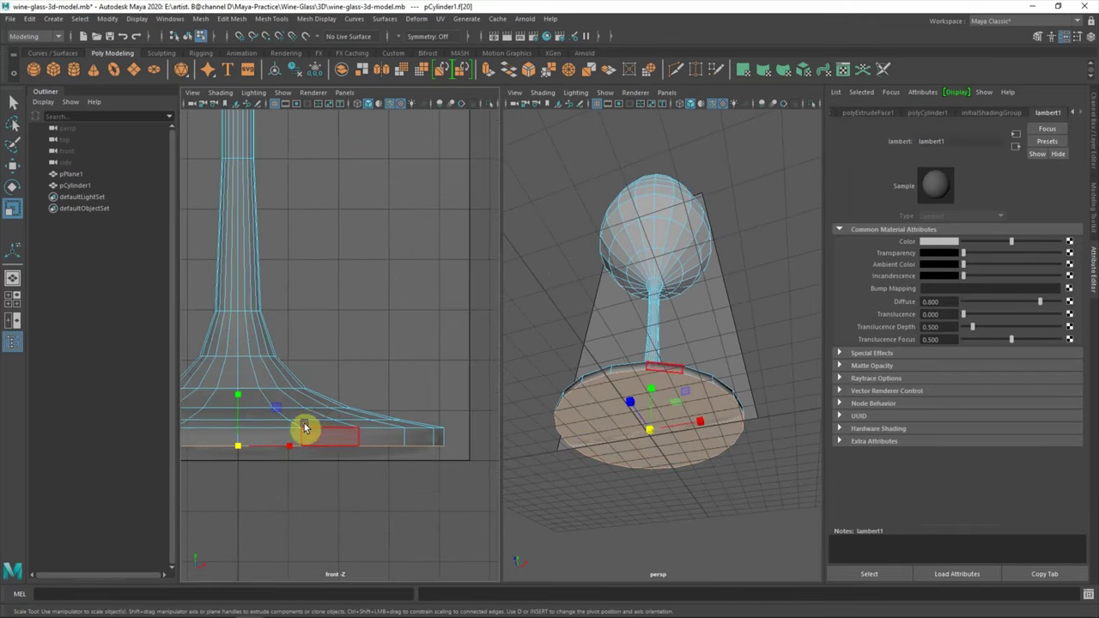
pyautogui.hotkey('ctrl', 'e')
pyautogui.scroll(2, 566, 458)
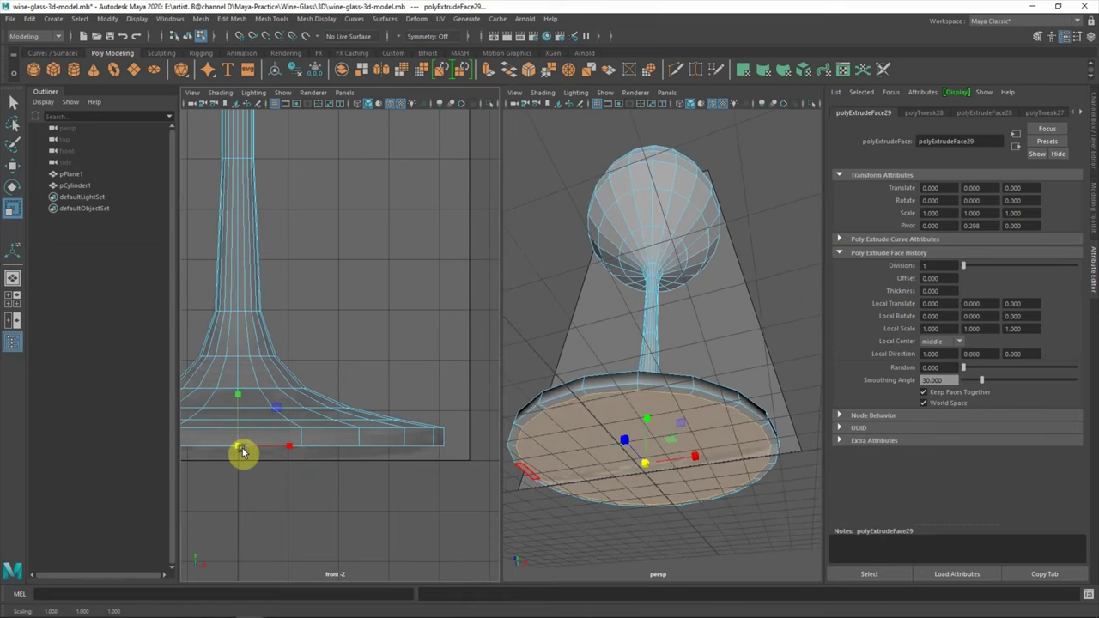
# Extrude the bottom face again, pushing it up slightly and shrinking a new face inward
pyautogui.hotkey('ctrl', 'e')
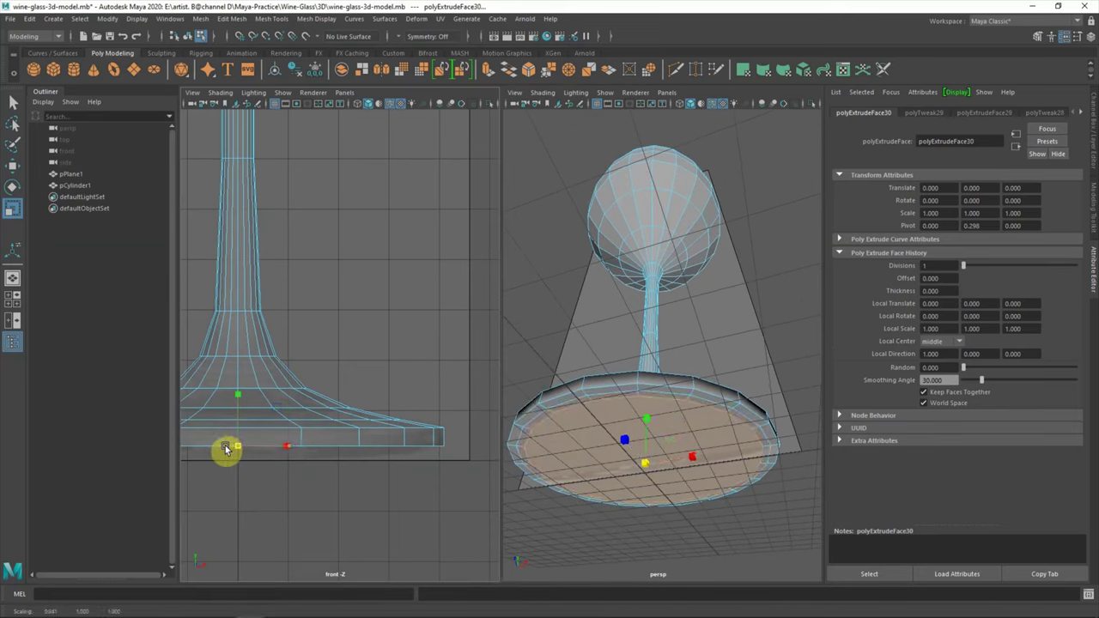
pyautogui.press('w')
pyautogui.moveTo(238, 393); pyautogui.dragTo(233, 387)
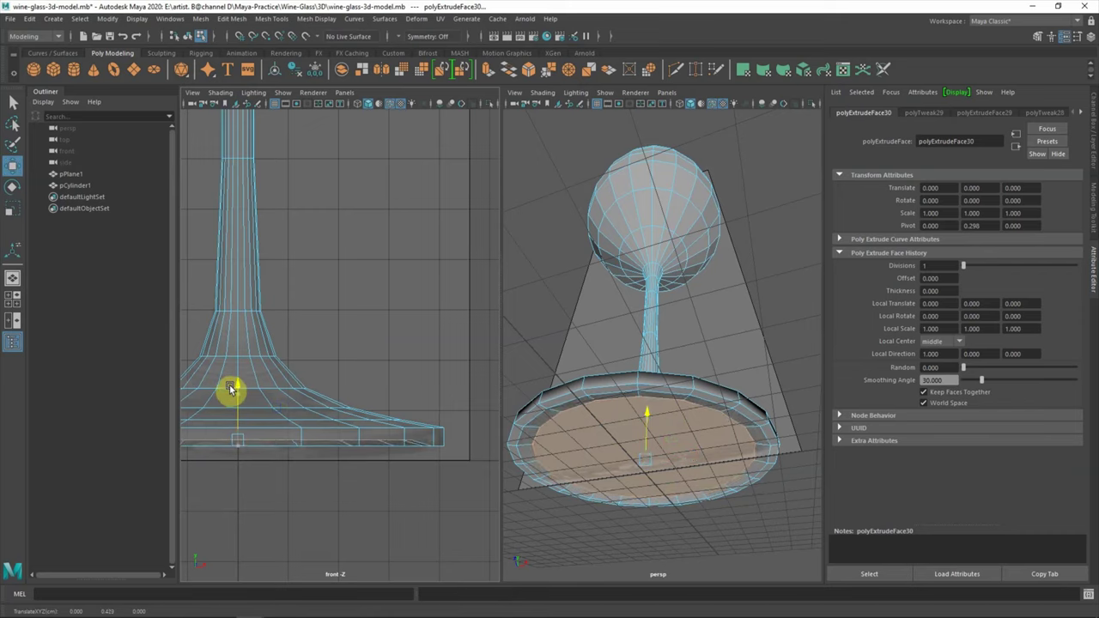
pyautogui.press('r')
pyautogui.hotkey('ctrl', 'e')
pyautogui.moveTo(238, 441); pyautogui.dragTo(237, 441)
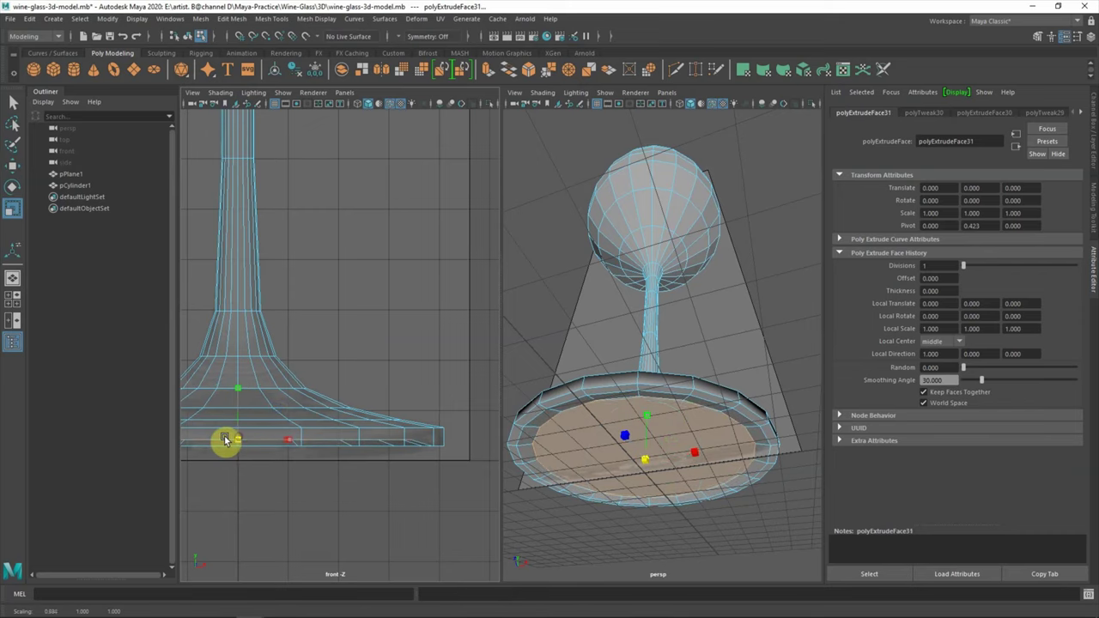
# Raise the underside centre into the foot, shrink it further and lift it slightly
pyautogui.press('w')
pyautogui.moveTo(238, 389); pyautogui.dragTo(240, 380)
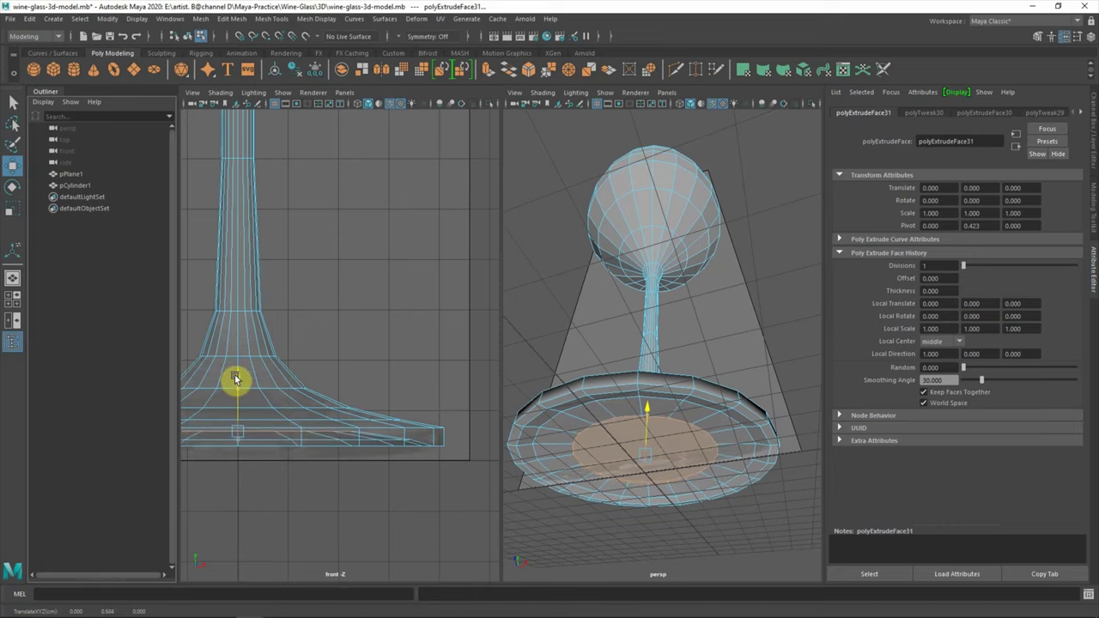
pyautogui.moveTo(245, 437); pyautogui.dragTo(143, 449)
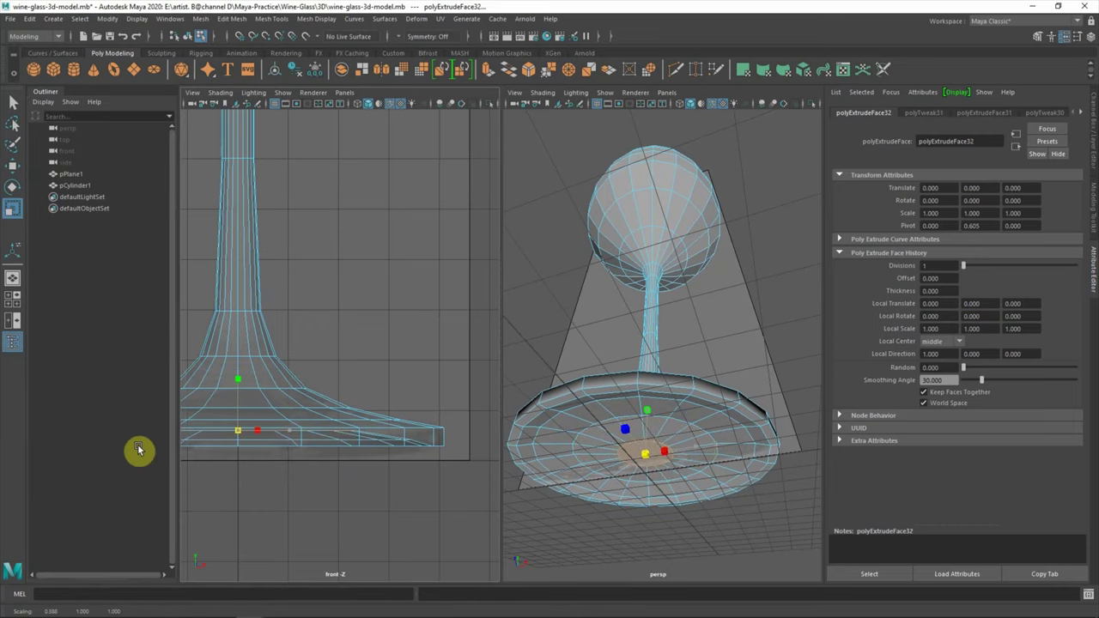
pyautogui.hotkey('ctrl', 'e')
pyautogui.moveTo(226, 419); pyautogui.dragTo(239, 370)
# Select the whole glass as an object and frame it from a high angle
pyautogui.press('F8')
pyautogui.keyDown('alt'); pyautogui.moveTo(658, 395); pyautogui.dragTo(639, 449); pyautogui.keyUp('alt')
pyautogui.moveTo(767, 304)
pyautogui.keyDown('alt'); pyautogui.mouseDown()
pyautogui.moveTo(712, 392)
pyautogui.moveTo(716, 373)
pyautogui.moveTo(716, 398)
pyautogui.moveTo(685, 341)
pyautogui.mouseUp(); pyautogui.keyUp('alt')
pyautogui.press('f')
pyautogui.keyDown('alt'); pyautogui.moveTo(667, 380); pyautogui.dragTo(694, 441); pyautogui.keyUp('alt')
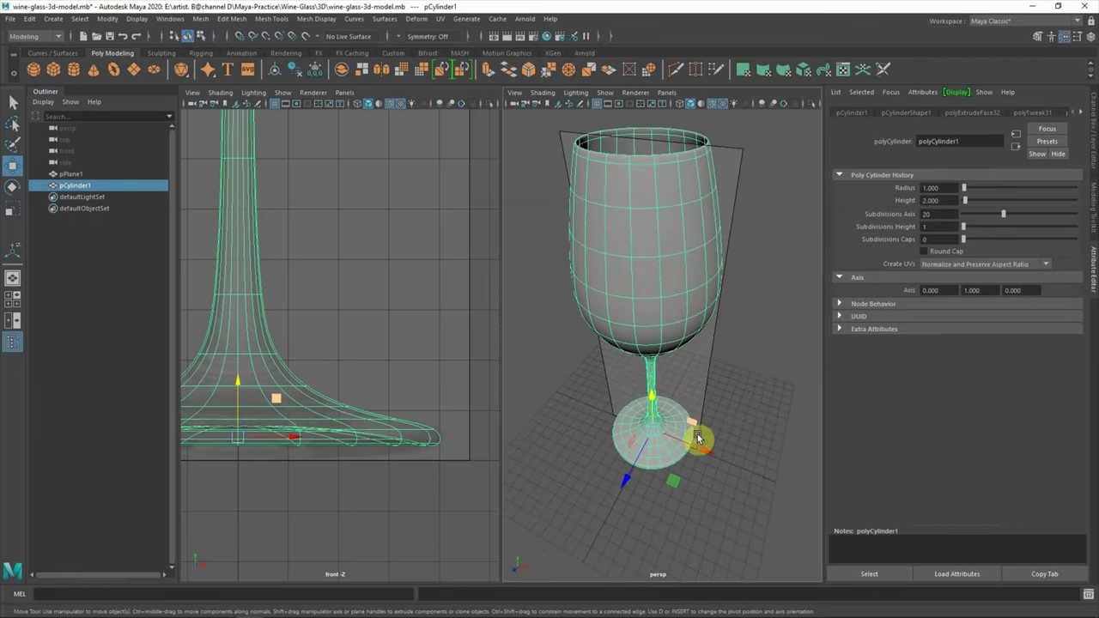
# Move the glass left beside the reference plane, deselect it, and maximize the front view
pyautogui.press('f')
pyautogui.moveTo(424, 499); pyautogui.dragTo(258, 444)
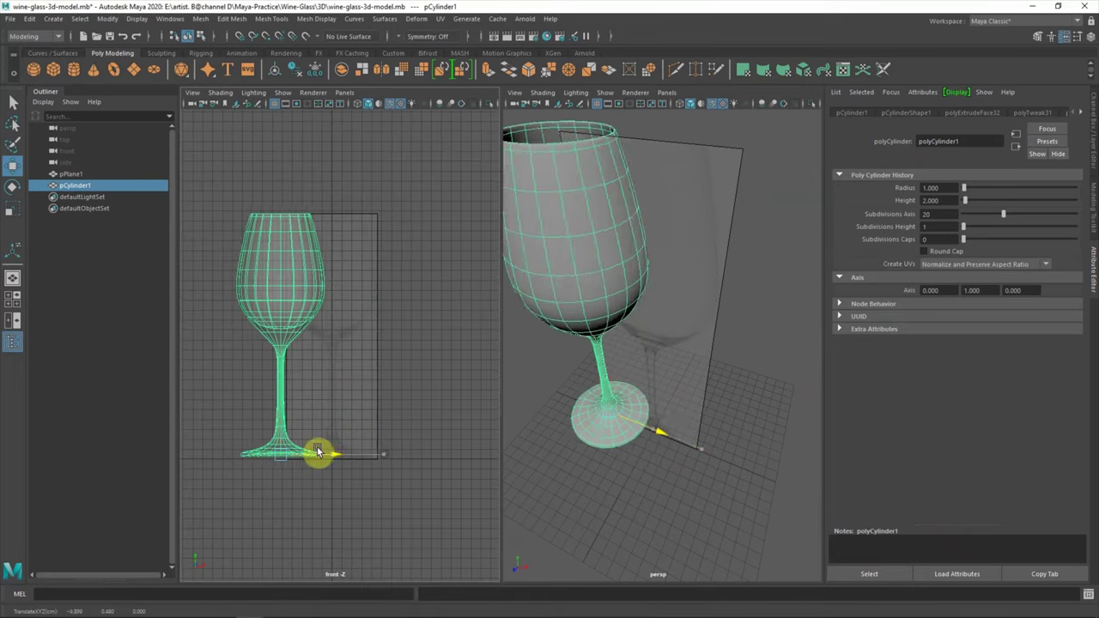
pyautogui.scroll(-3, 644, 435)
pyautogui.keyDown('alt'); pyautogui.moveTo(643, 436); pyautogui.dragTo(707, 298); pyautogui.keyUp('alt')
pyautogui.rightClick(707, 297)
pyautogui.click(663, 277)
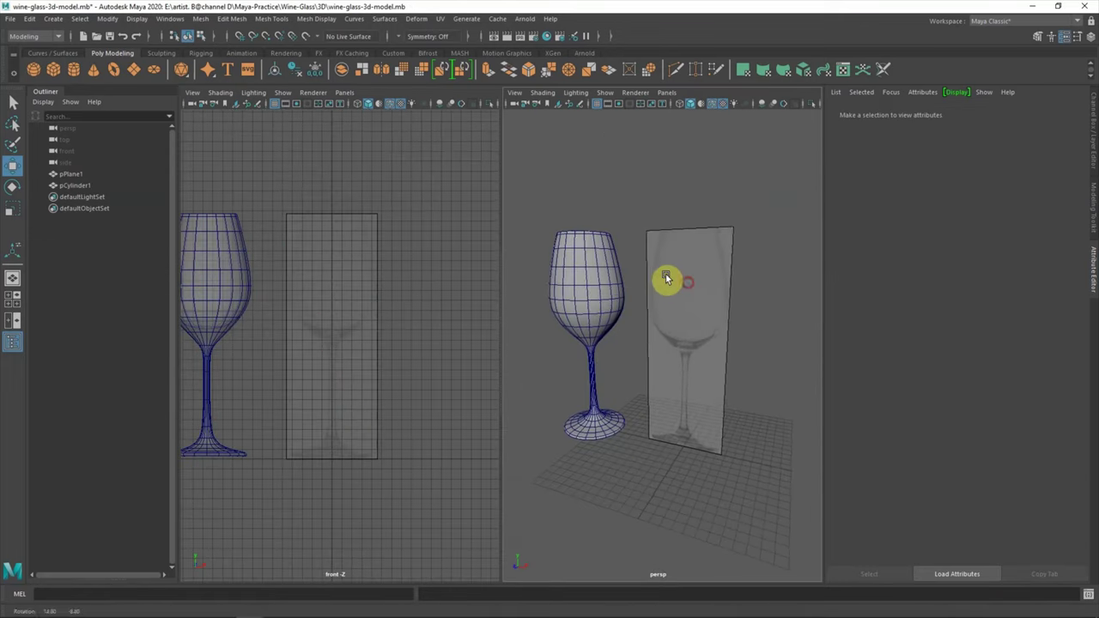
pyautogui.press('space')
pyautogui.scroll(2, 537, 398)
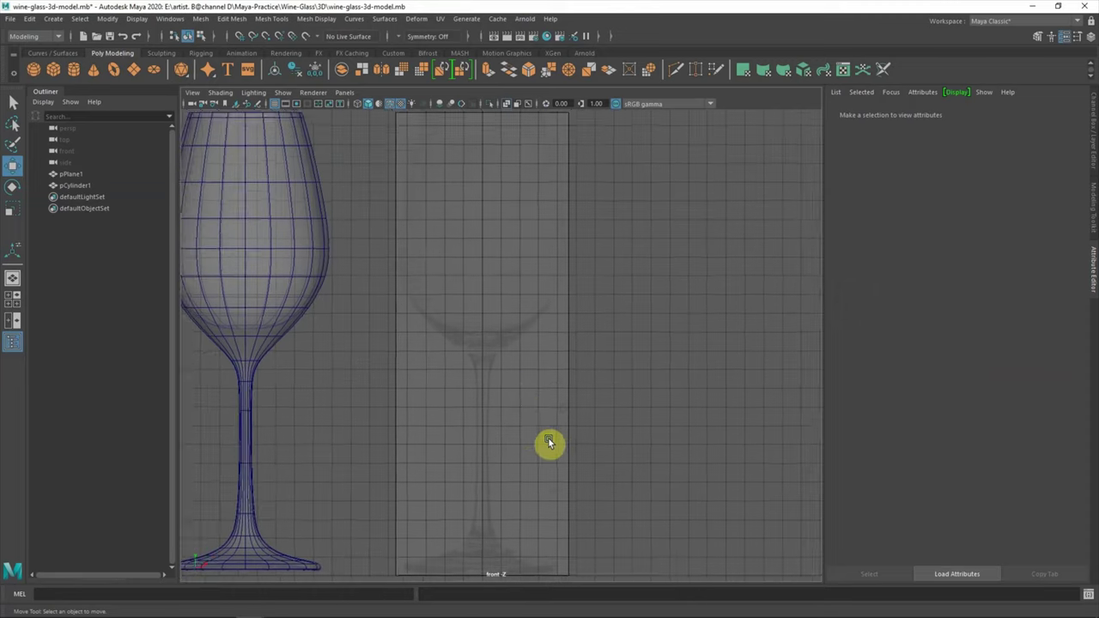
# Start an EP curve from the Curves/Surfaces shelf, placing a first point at the bowl centre
pyautogui.click(52, 52)
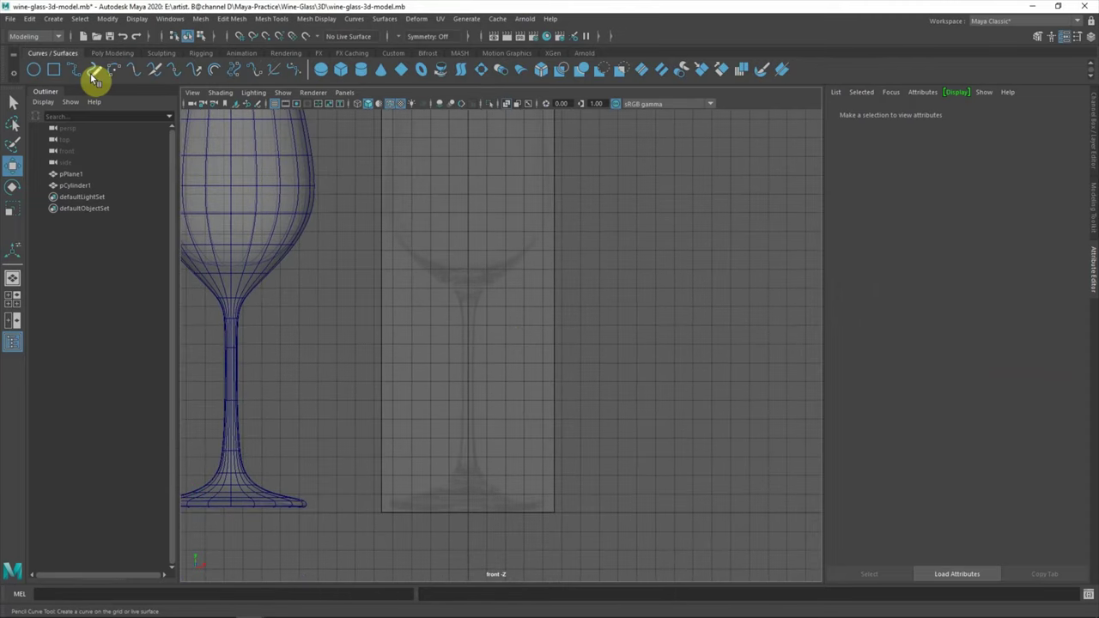
pyautogui.click(94, 68)
pyautogui.keyDown('alt'); pyautogui.moveTo(494, 249); pyautogui.dragTo(498, 370, button='middle'); pyautogui.keyUp('alt')
pyautogui.scroll(5, 505, 375)
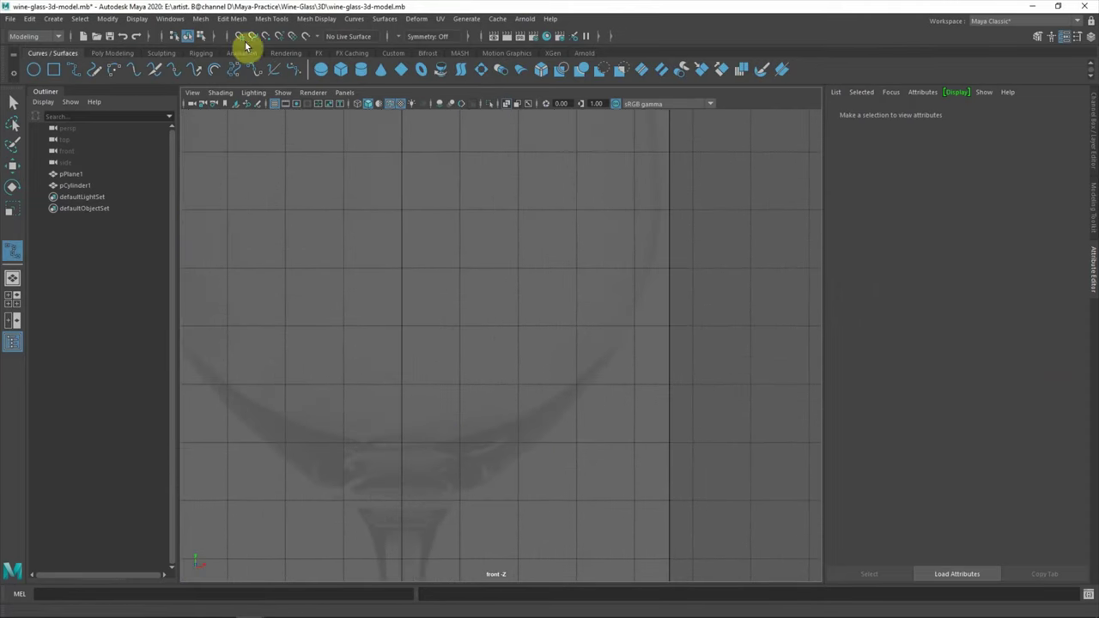
pyautogui.click(401, 423)
pyautogui.scroll(-3, 422, 347)
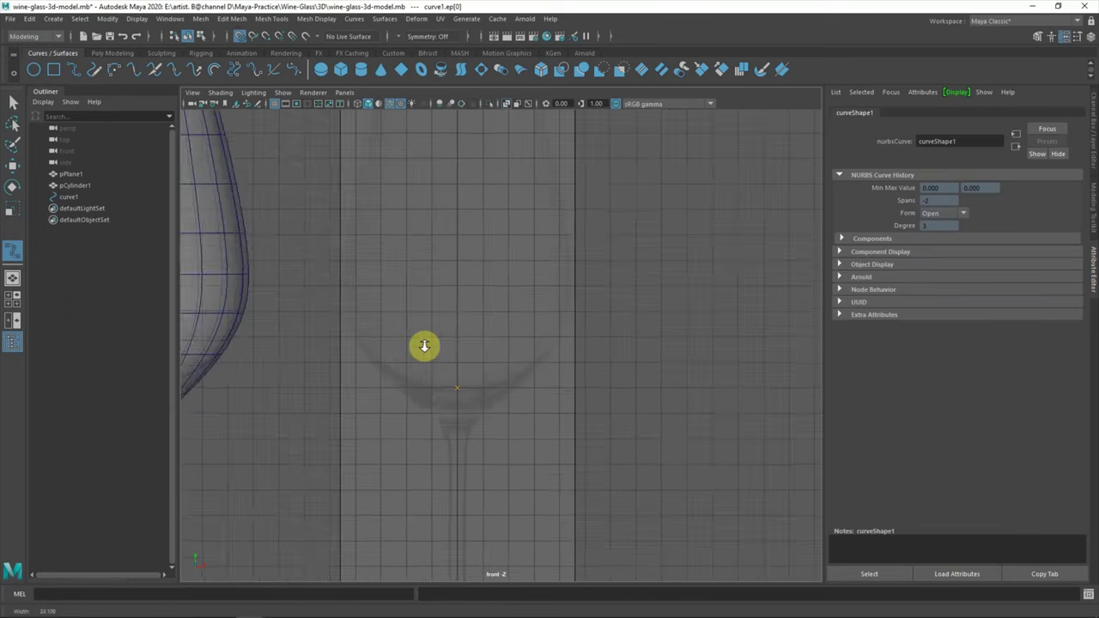
pyautogui.scroll(3, 538, 403)
pyautogui.scroll(-1, 480, 415)
pyautogui.hotkey('ctrl', 'z')
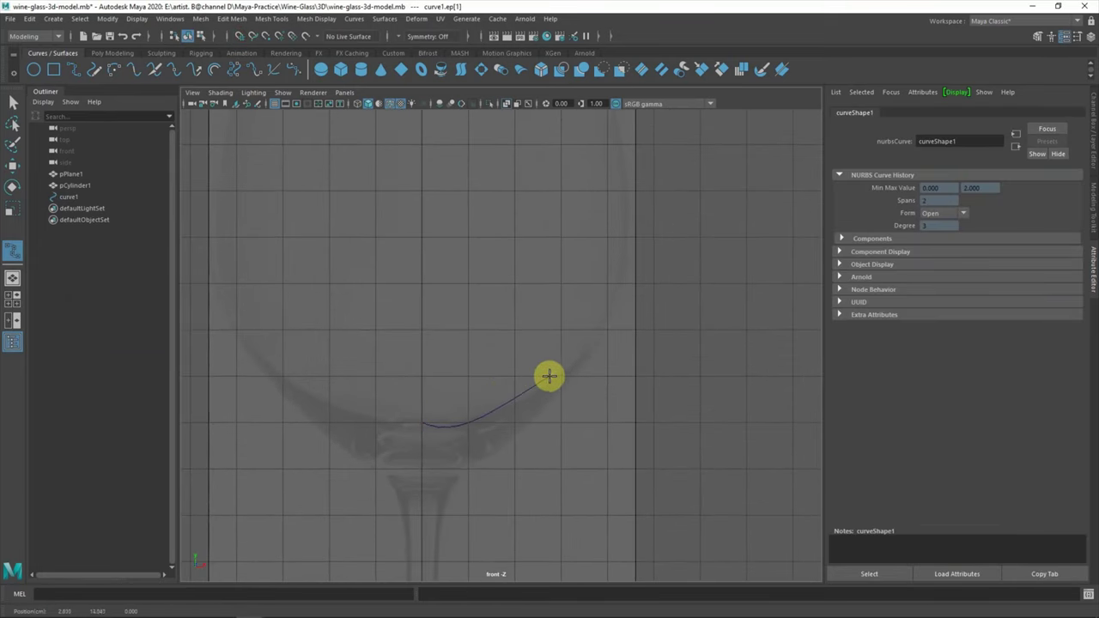
# Add edit points along the bowl bottom up to the bowl rim
pyautogui.scroll(1, 604, 314)
pyautogui.click(616, 349)
pyautogui.keyDown('alt'); pyautogui.moveTo(616, 349); pyautogui.dragTo(618, 396, button='middle'); pyautogui.keyUp('alt')
pyautogui.keyDown('alt'); pyautogui.moveTo(612, 349); pyautogui.dragTo(599, 349, button='middle'); pyautogui.keyUp('alt')
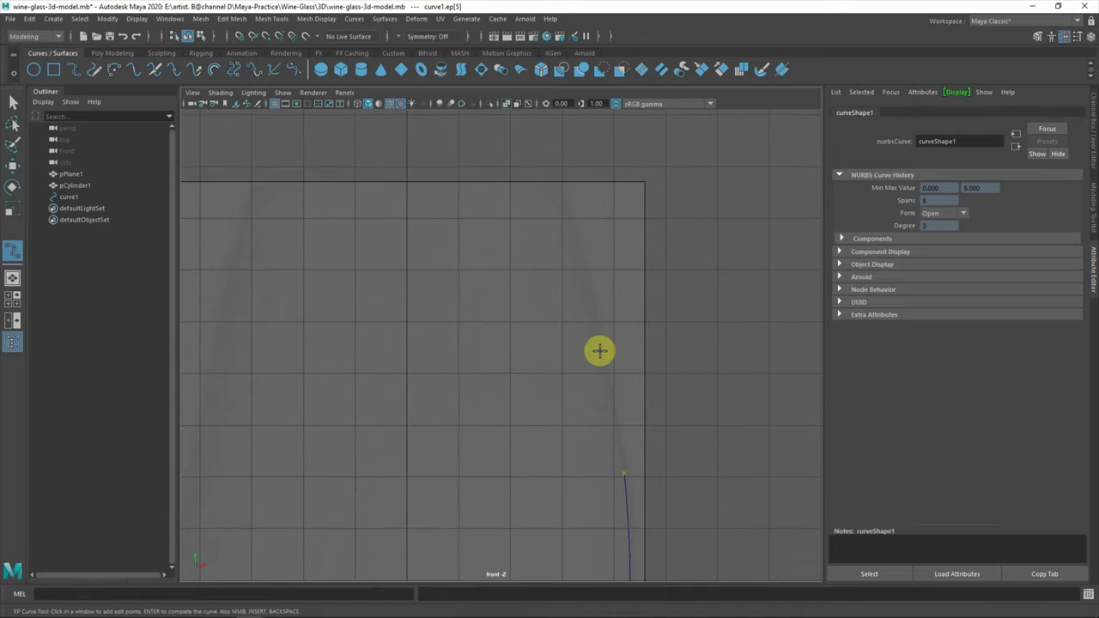
pyautogui.scroll(1, 558, 260)
pyautogui.keyDown('alt'); pyautogui.moveTo(557, 261); pyautogui.dragTo(608, 380, button='middle'); pyautogui.keyUp('alt')
pyautogui.scroll(1, 553, 258)
pyautogui.moveTo(553, 258)
pyautogui.keyDown('alt'); pyautogui.mouseDown(button='middle')
pyautogui.moveTo(593, 322)
pyautogui.moveTo(566, 238)
pyautogui.mouseUp(button='middle'); pyautogui.keyUp('alt')
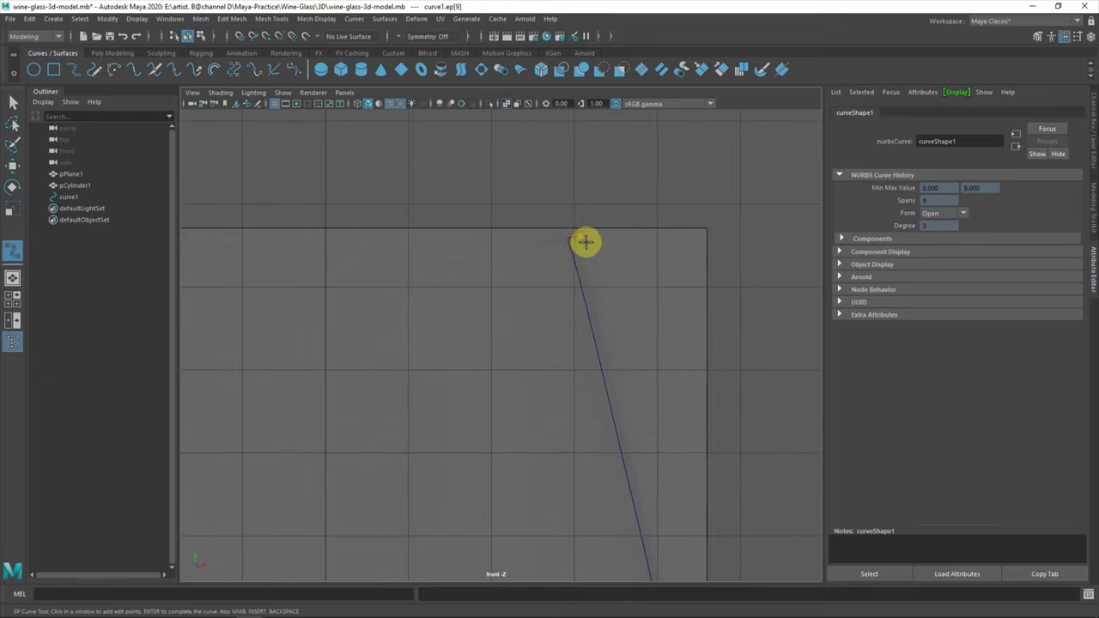
pyautogui.click(596, 278)
# Trace edit points back down the bowl wall to where the bowl meets the stem
pyautogui.keyDown('alt'); pyautogui.moveTo(625, 349); pyautogui.dragTo(598, 282, button='middle'); pyautogui.keyUp('alt')
pyautogui.click(614, 398)
pyautogui.moveTo(677, 418)
pyautogui.keyDown('alt'); pyautogui.mouseDown(button='middle')
pyautogui.moveTo(623, 391)
pyautogui.moveTo(619, 202)
pyautogui.mouseUp(button='middle'); pyautogui.keyUp('alt')
pyautogui.click(627, 375)
pyautogui.moveTo(628, 375)
pyautogui.keyDown('alt'); pyautogui.mouseDown(button='middle')
pyautogui.moveTo(619, 344)
pyautogui.moveTo(679, 224)
pyautogui.mouseUp(button='middle'); pyautogui.keyUp('alt')
pyautogui.click(616, 341)
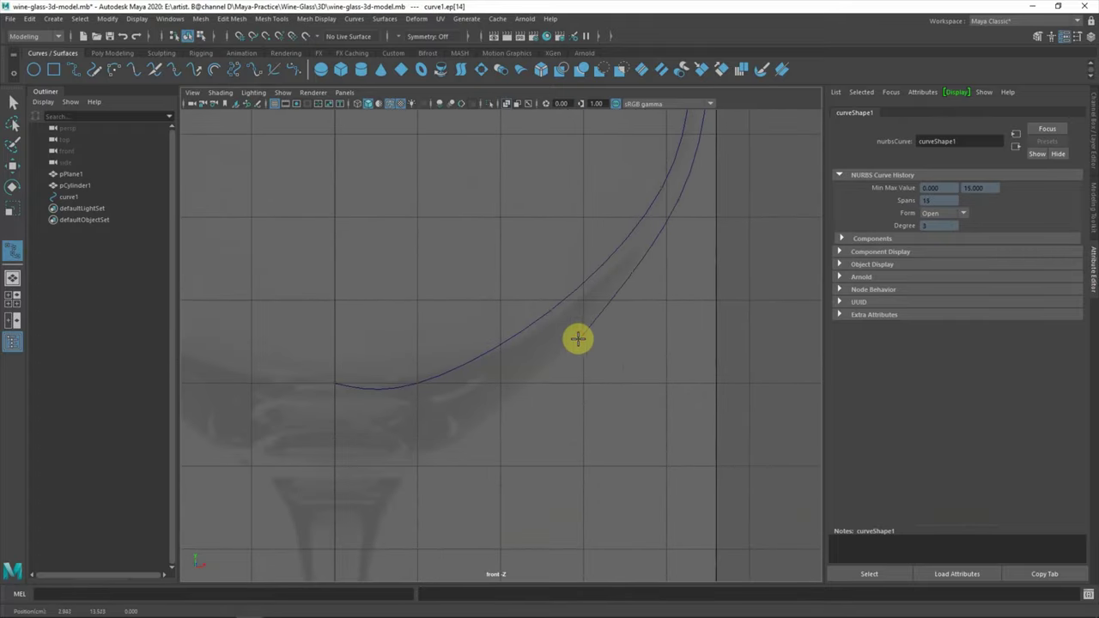
pyautogui.keyDown('alt'); pyautogui.moveTo(575, 337); pyautogui.dragTo(602, 201, button='middle'); pyautogui.keyUp('alt')
pyautogui.click(520, 310)
# Continue edit points down the stem to where it flares into the foot
pyautogui.keyDown('alt'); pyautogui.moveTo(521, 309); pyautogui.dragTo(564, 252, button='middle'); pyautogui.keyUp('alt')
pyautogui.moveTo(564, 253); pyautogui.dragTo(487, 256)
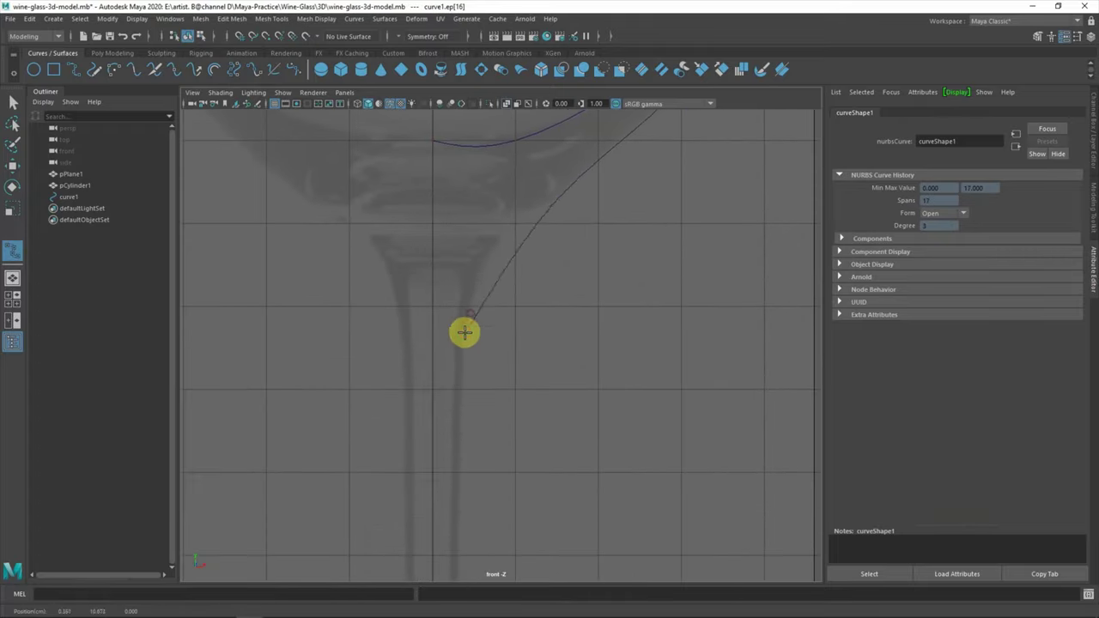
pyautogui.moveTo(462, 370); pyautogui.dragTo(460, 457)
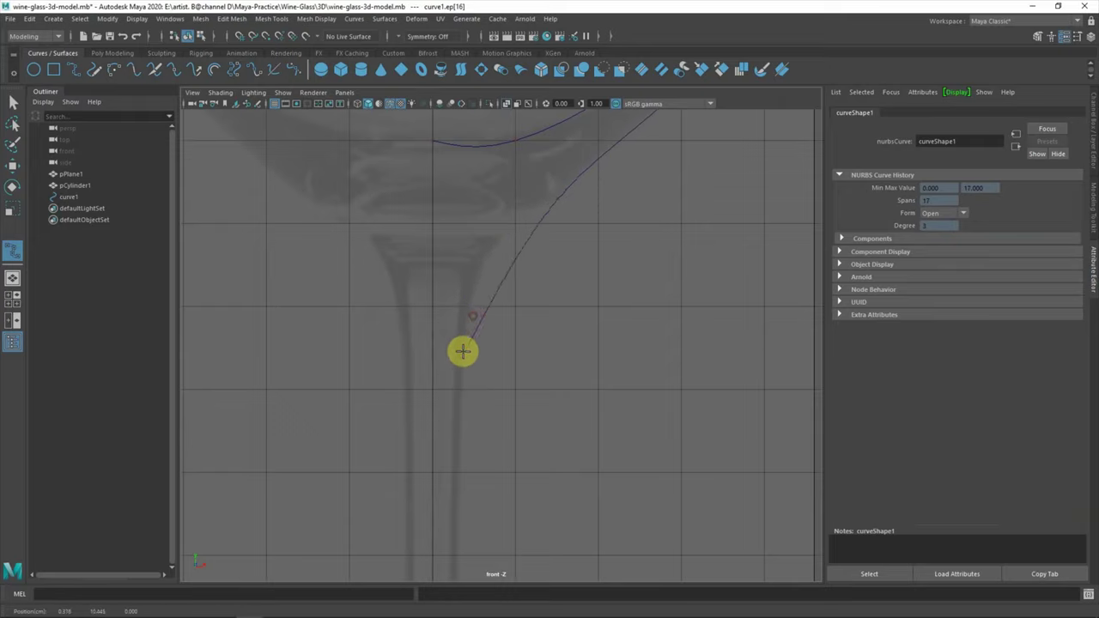
pyautogui.keyDown('alt'); pyautogui.moveTo(459, 464); pyautogui.dragTo(510, 273, button='middle'); pyautogui.keyUp('alt')
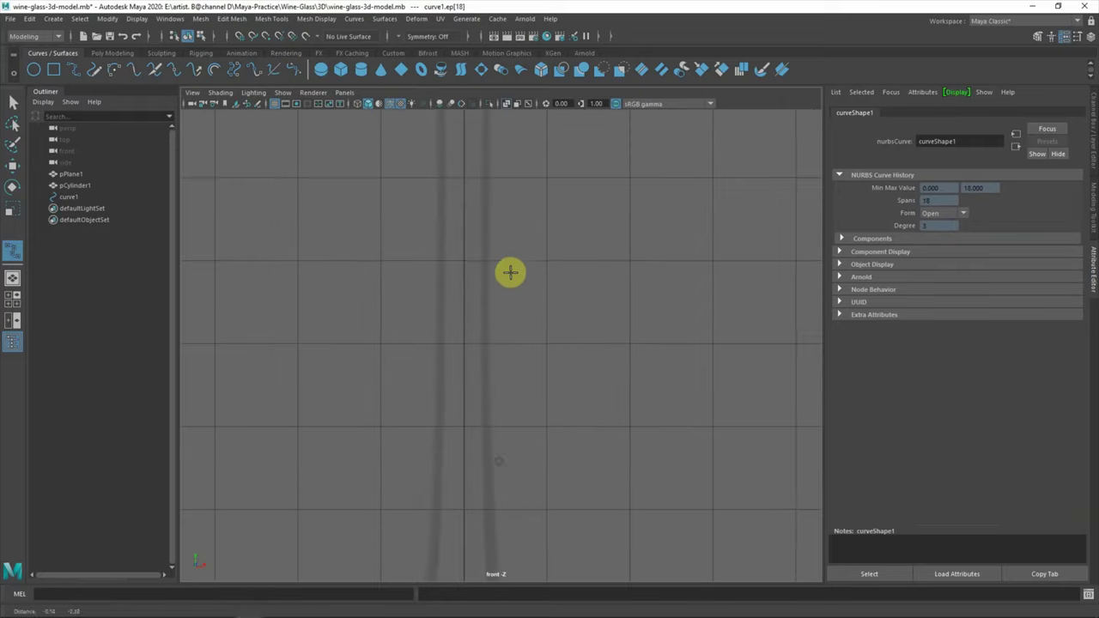
pyautogui.click(486, 284)
pyautogui.keyDown('alt'); pyautogui.moveTo(503, 328); pyautogui.dragTo(530, 275, button='middle'); pyautogui.keyUp('alt')
pyautogui.click(491, 349)
# Trace points along the foot top, around its rim and underside to the foot centre
pyautogui.keyDown('alt'); pyautogui.moveTo(524, 402); pyautogui.dragTo(518, 356, button='middle'); pyautogui.keyUp('alt')
pyautogui.click(533, 374)
pyautogui.click(682, 422)
pyautogui.keyDown('alt'); pyautogui.moveTo(707, 432); pyautogui.dragTo(587, 381, button='middle'); pyautogui.keyUp('alt')
pyautogui.click(613, 388)
pyautogui.click(662, 417)
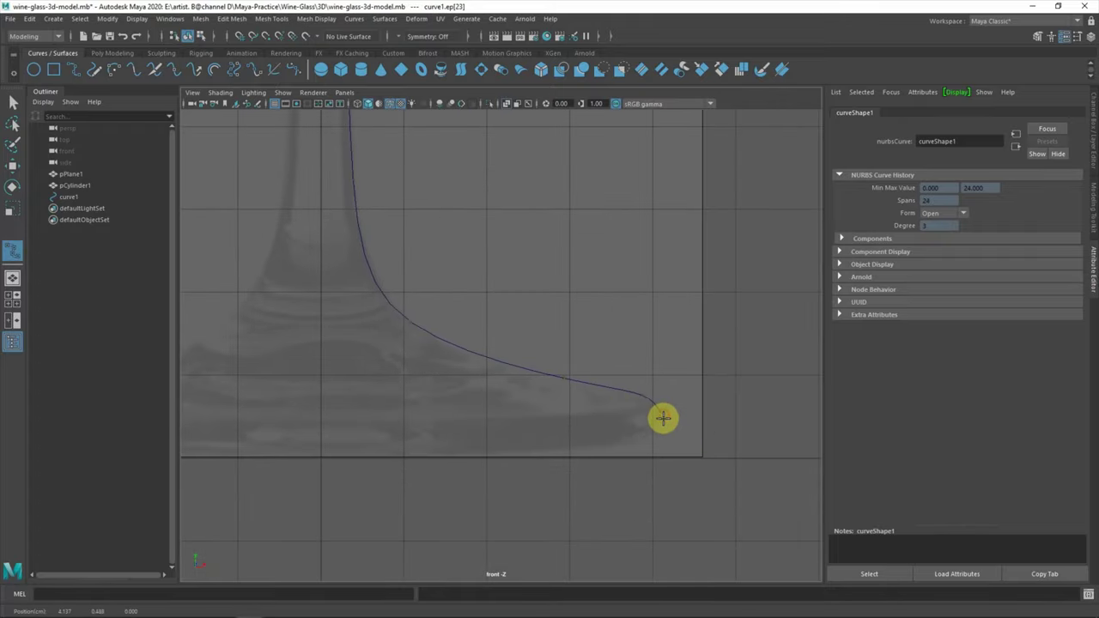
pyautogui.click(651, 428)
pyautogui.click(490, 418)
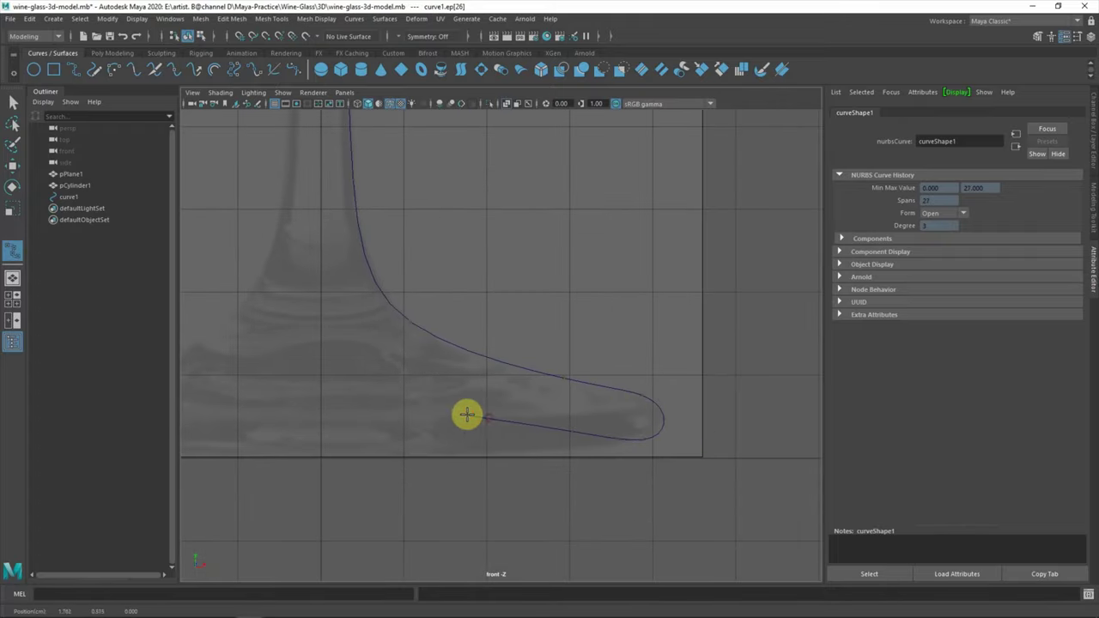
pyautogui.click(320, 375)
pyautogui.rightClick(301, 324)
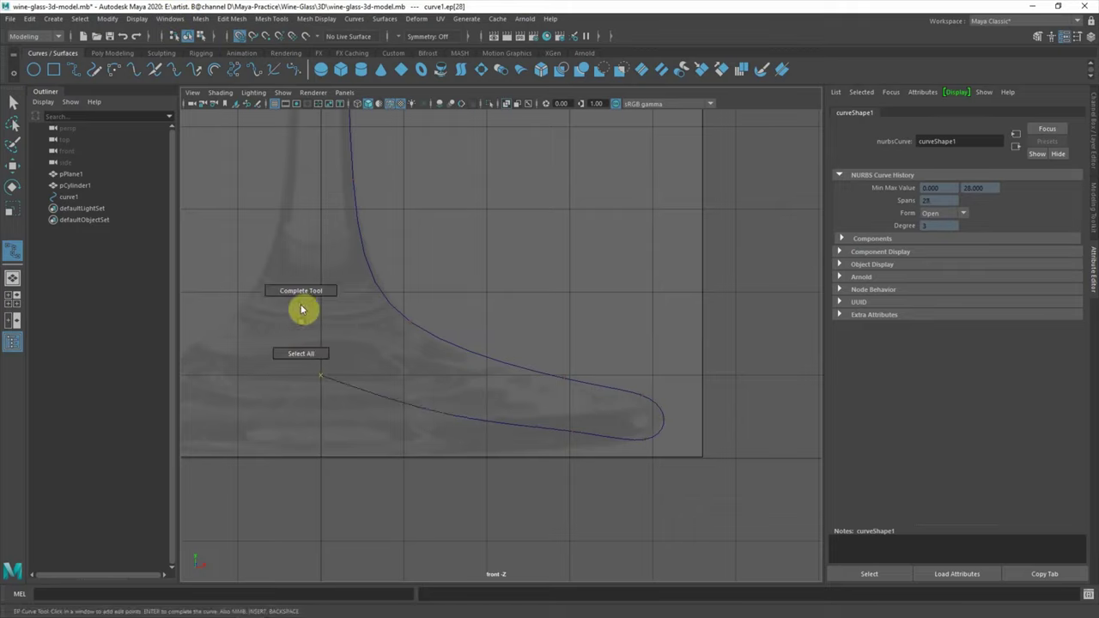
# Finish the curve, switch to Control Vertex mode, and reshape the foot centre and rim loop
pyautogui.moveTo(301, 310); pyautogui.dragTo(302, 301, button='right')
pyautogui.moveTo(343, 339)
pyautogui.mouseDown(button='right')
pyautogui.moveTo(352, 313)
pyautogui.moveTo(275, 340)
pyautogui.mouseUp(button='right')
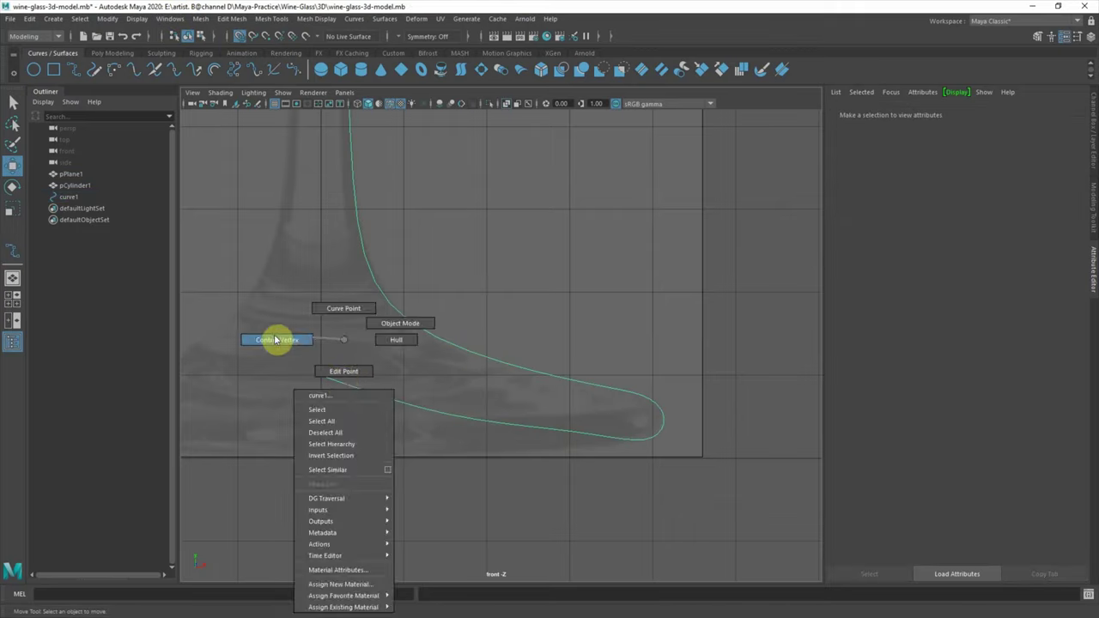
pyautogui.moveTo(283, 355); pyautogui.dragTo(381, 409)
pyautogui.moveTo(342, 348); pyautogui.dragTo(343, 371)
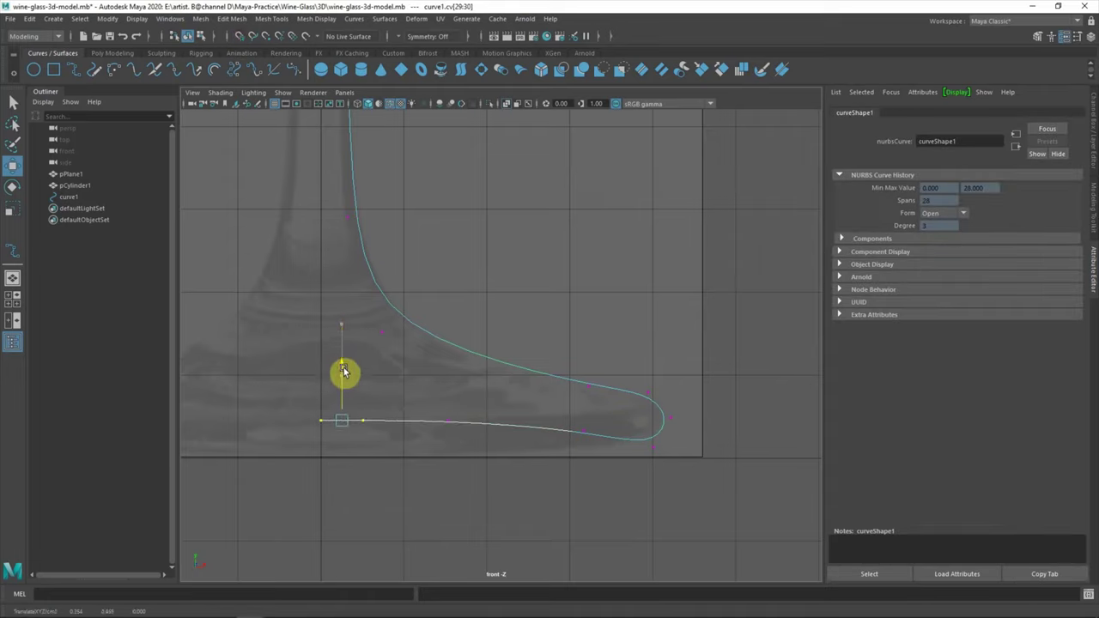
pyautogui.click(583, 429)
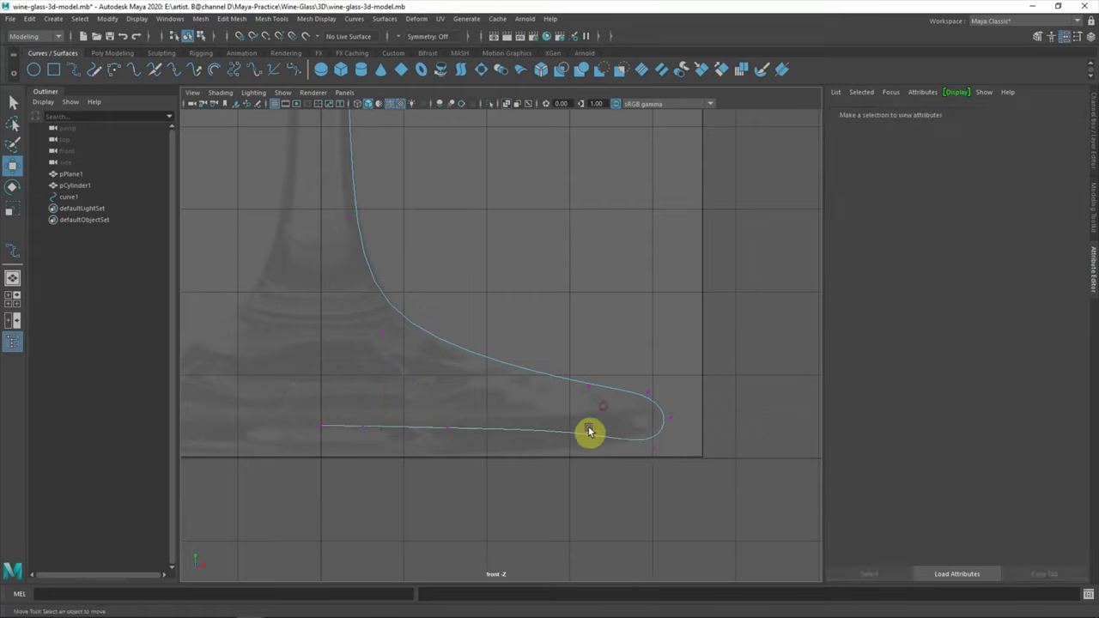
pyautogui.moveTo(567, 424); pyautogui.dragTo(638, 405)
pyautogui.click(654, 448)
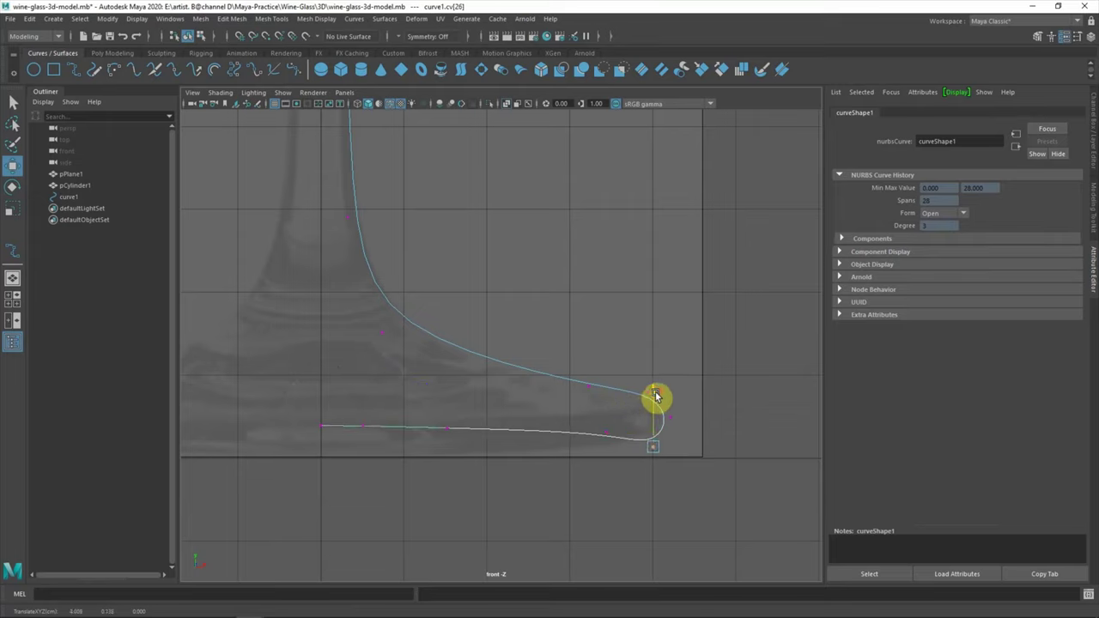
pyautogui.click(579, 419)
# Raise the foot-centre control vertices slightly
pyautogui.moveTo(309, 418)
pyautogui.mouseDown()
pyautogui.moveTo(481, 438)
pyautogui.moveTo(461, 363)
pyautogui.mouseUp()
pyautogui.click(287, 400)
pyautogui.moveTo(287, 400); pyautogui.dragTo(463, 430)
pyautogui.click(383, 360)
pyautogui.moveTo(690, 421); pyautogui.dragTo(624, 432)
pyautogui.click(359, 315)
# Adjust the control vertex at the bend where the stem meets the bowl
pyautogui.click(369, 333)
pyautogui.moveTo(424, 297)
pyautogui.keyDown('alt'); pyautogui.mouseDown(button='right')
pyautogui.moveTo(496, 401)
pyautogui.moveTo(528, 287)
pyautogui.mouseUp(button='right'); pyautogui.keyUp('alt')
pyautogui.moveTo(438, 284); pyautogui.dragTo(461, 210)
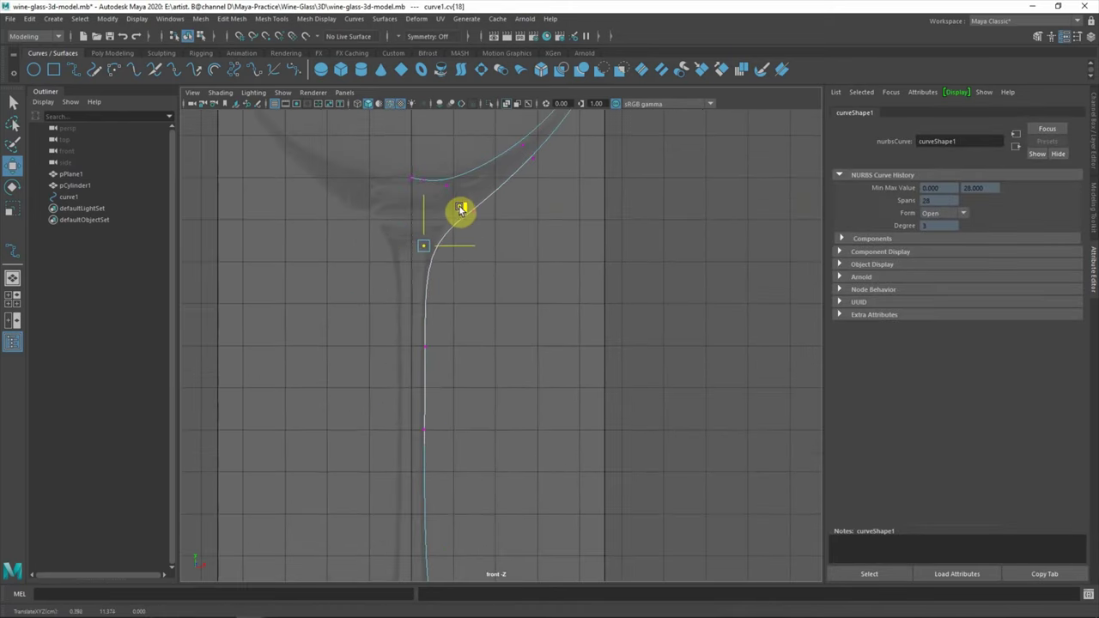
pyautogui.click(563, 254)
# Move the rim control vertex outward and up
pyautogui.keyDown('alt'); pyautogui.moveTo(563, 254); pyautogui.dragTo(550, 407, button='middle'); pyautogui.keyUp('alt')
pyautogui.moveTo(550, 407)
pyautogui.keyDown('alt'); pyautogui.mouseDown(button='right')
pyautogui.moveTo(633, 260)
pyautogui.moveTo(628, 279)
pyautogui.mouseUp(button='right'); pyautogui.keyUp('alt')
pyautogui.keyDown('alt'); pyautogui.moveTo(628, 279); pyautogui.dragTo(658, 466, button='middle'); pyautogui.keyUp('alt')
pyautogui.keyDown('alt'); pyautogui.moveTo(658, 466); pyautogui.dragTo(699, 363, button='right'); pyautogui.keyUp('alt')
pyautogui.click(577, 363)
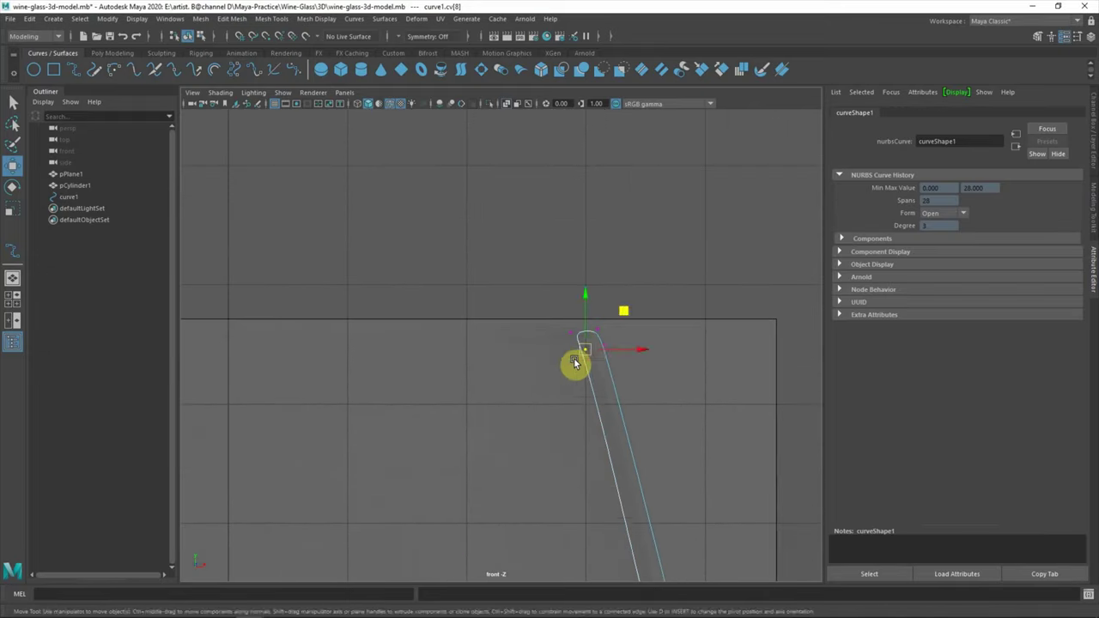
pyautogui.moveTo(628, 328)
pyautogui.mouseDown()
pyautogui.moveTo(636, 346)
pyautogui.moveTo(647, 322)
pyautogui.mouseUp()
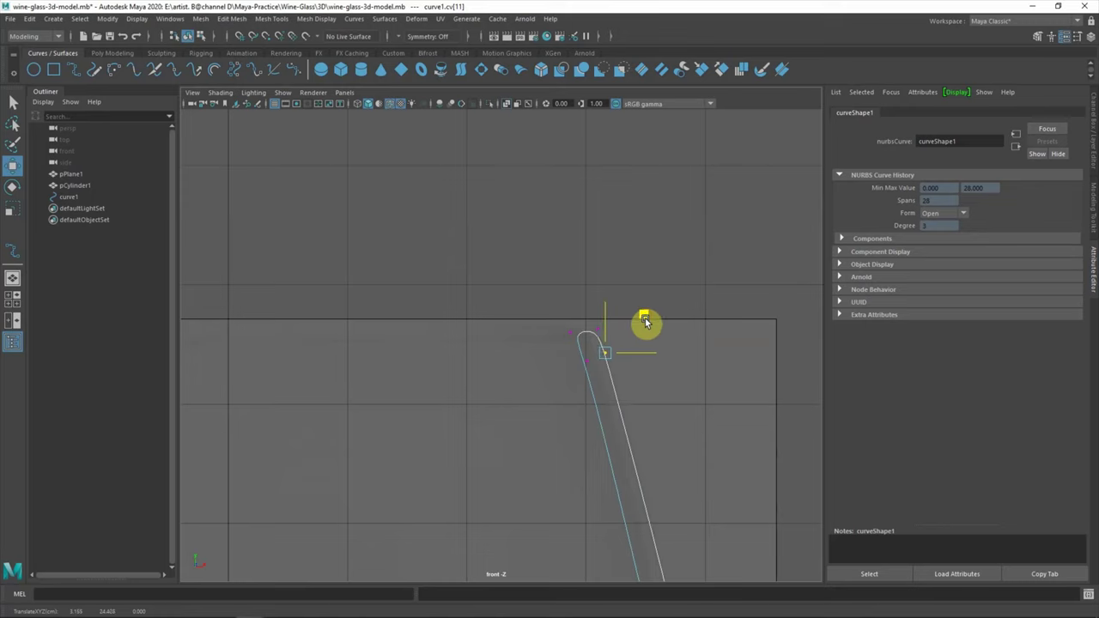
pyautogui.click(682, 422)
# Scale the three bowl-bottom control vertices flat to one height
pyautogui.scroll(-5, 682, 422)
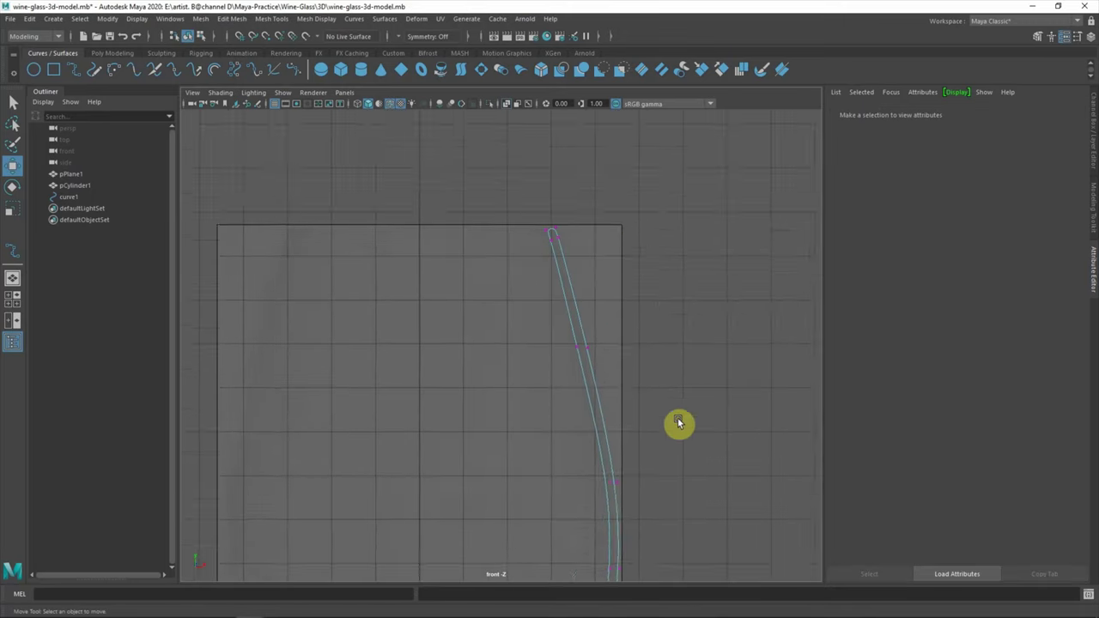
pyautogui.scroll(2, 697, 287)
pyautogui.scroll(2, 511, 344)
pyautogui.moveTo(432, 422); pyautogui.dragTo(582, 498)
pyautogui.press('r')
pyautogui.moveTo(483, 420); pyautogui.dragTo(481, 484)
pyautogui.click(500, 452)
pyautogui.click(521, 460)
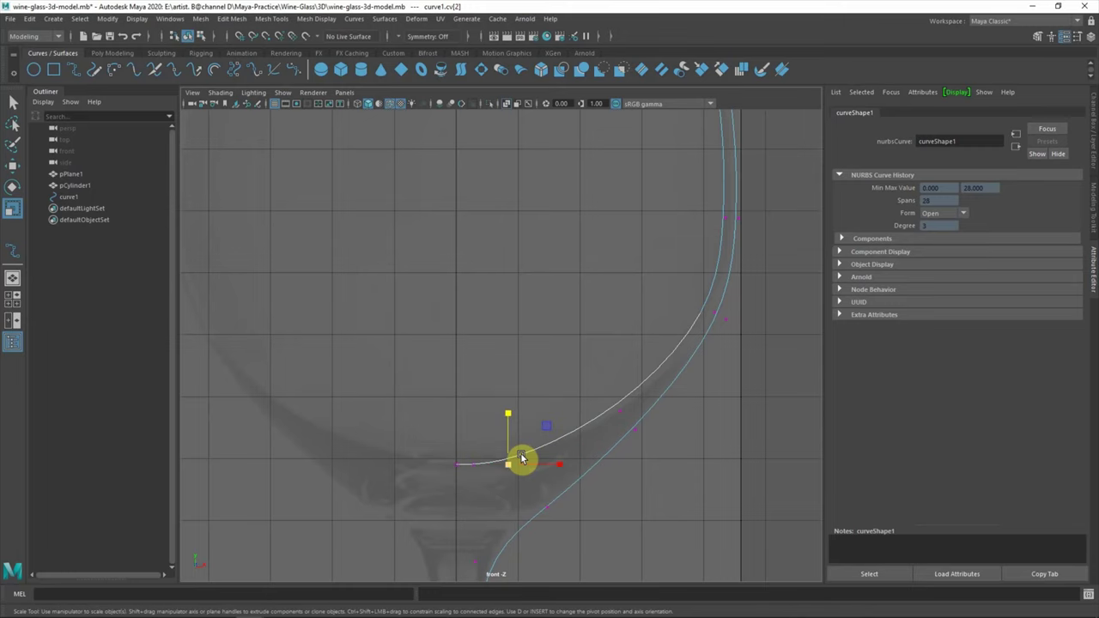
pyautogui.press('w')
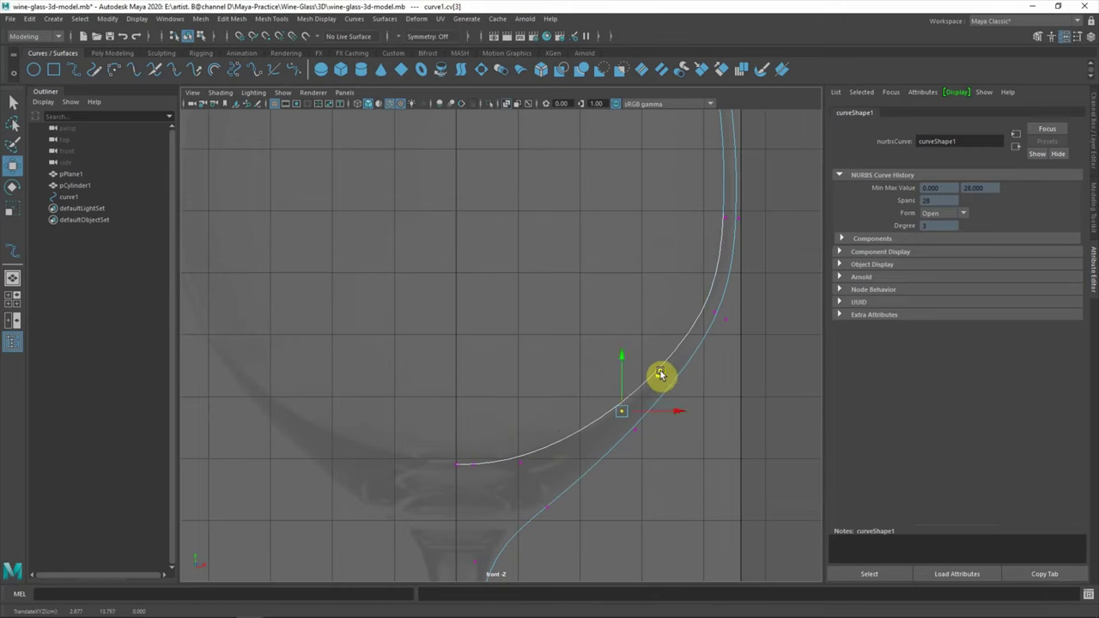
pyautogui.click(397, 444)
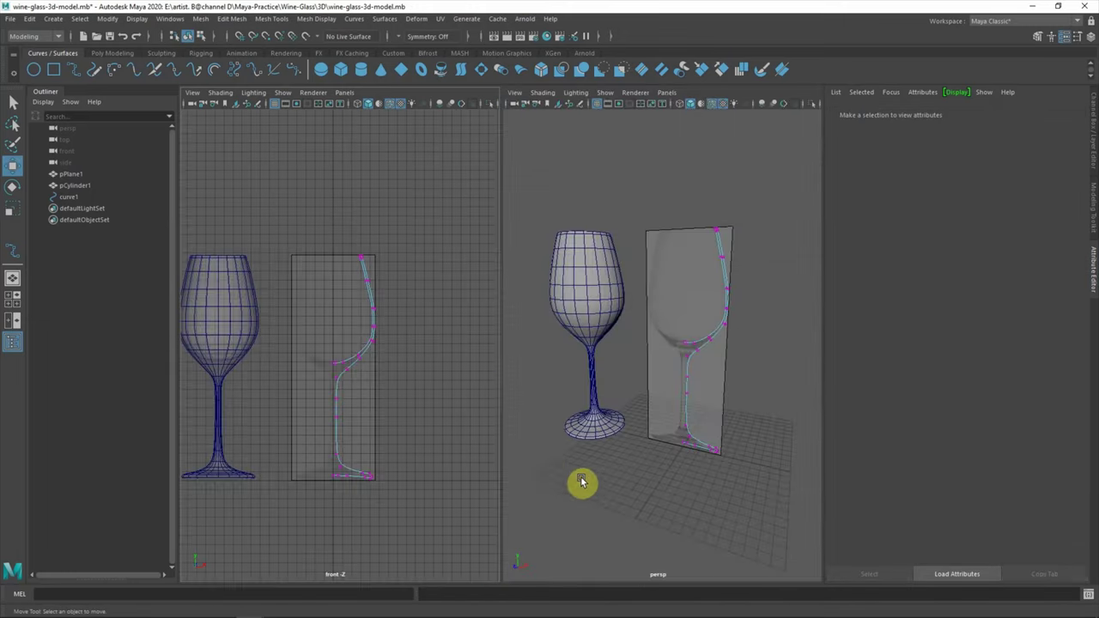
# In Object Mode, revolve curve1 a full 360° into a NURBS glass surface
pyautogui.moveTo(711, 348); pyautogui.dragTo(780, 322, button='right')
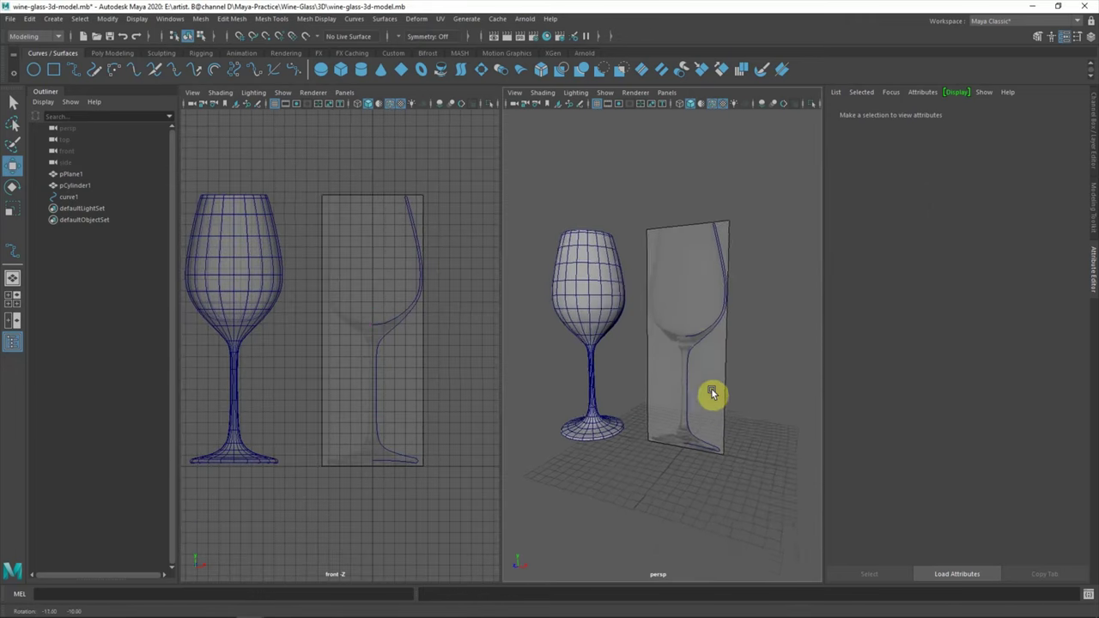
pyautogui.click(696, 339)
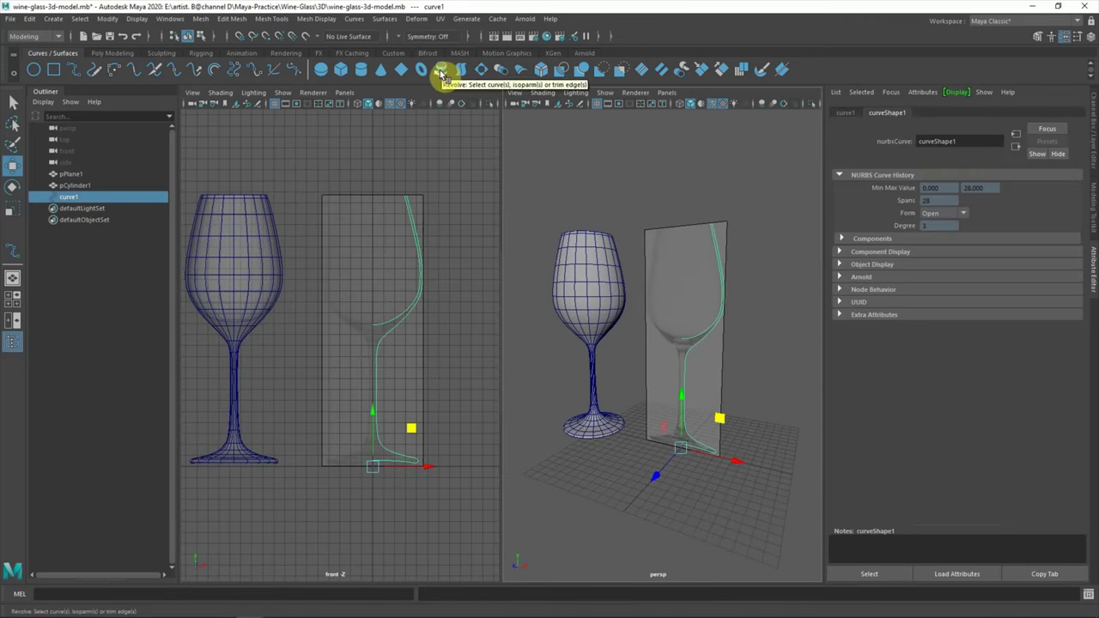
pyautogui.click(442, 73)
pyautogui.moveTo(1074, 243)
pyautogui.mouseDown()
pyautogui.moveTo(974, 249)
pyautogui.moveTo(1072, 248)
pyautogui.mouseUp()
pyautogui.click(644, 189)
# Reverse the revolved surface's direction so it shades grey, then deselect it
pyautogui.click(676, 306)
pyautogui.scroll(1, 664, 328)
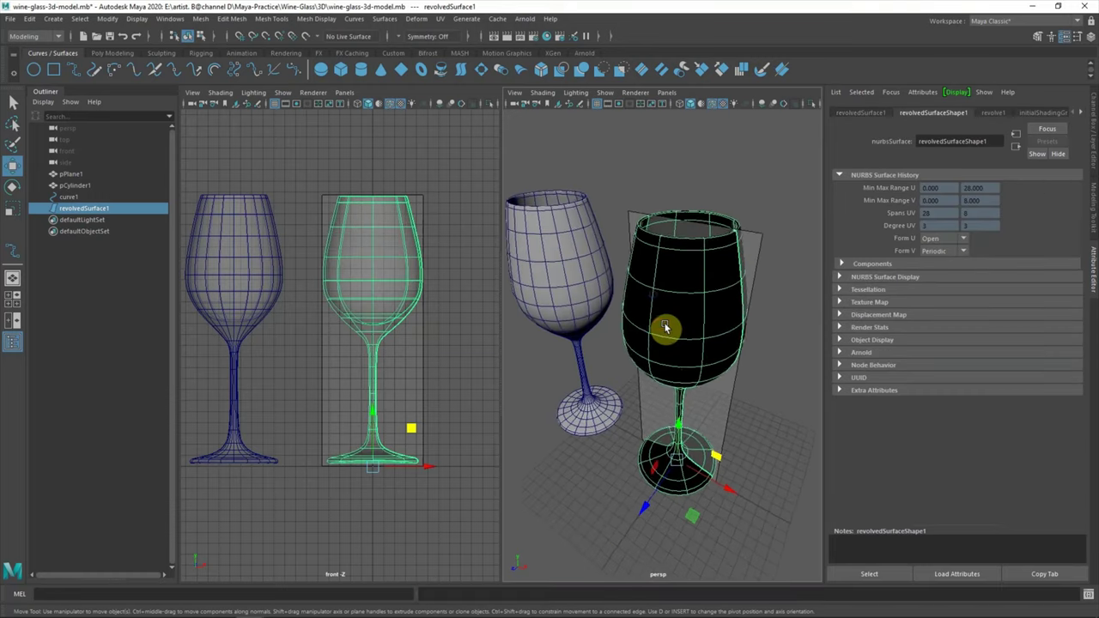
pyautogui.scroll(1, 664, 327)
pyautogui.click(384, 18)
pyautogui.click(429, 394)
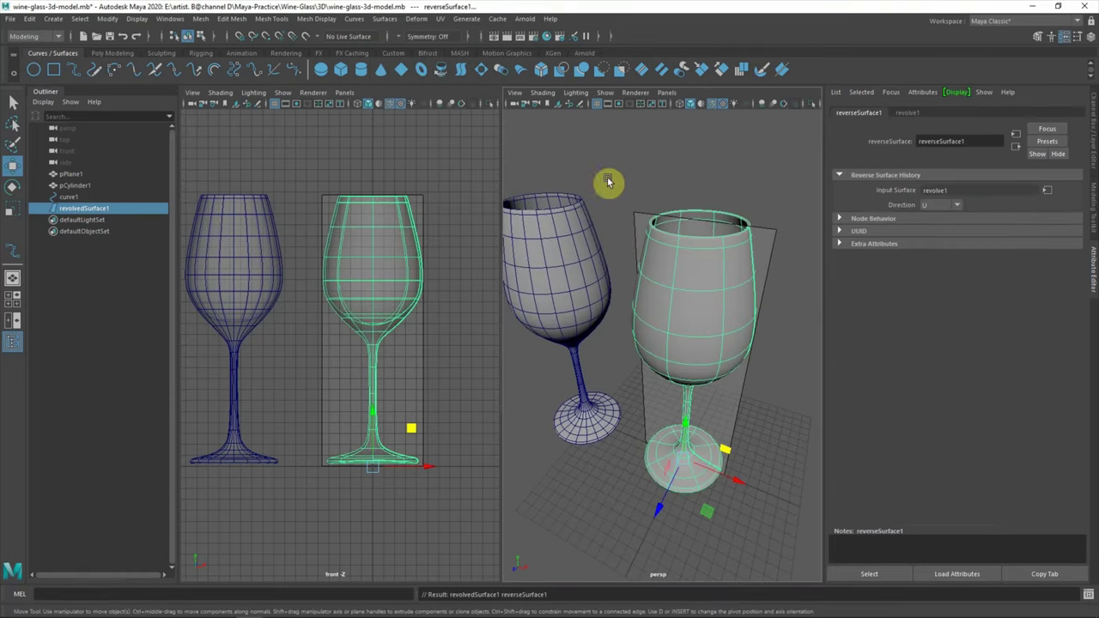
pyautogui.click(599, 202)
# Move the reference image plane aside and centre both glasses in the front view
pyautogui.keyDown('alt'); pyautogui.moveTo(600, 202); pyautogui.dragTo(628, 339); pyautogui.keyUp('alt')
pyautogui.click(71, 173)
pyautogui.keyDown('alt'); pyautogui.moveTo(645, 425); pyautogui.dragTo(725, 349); pyautogui.keyUp('alt')
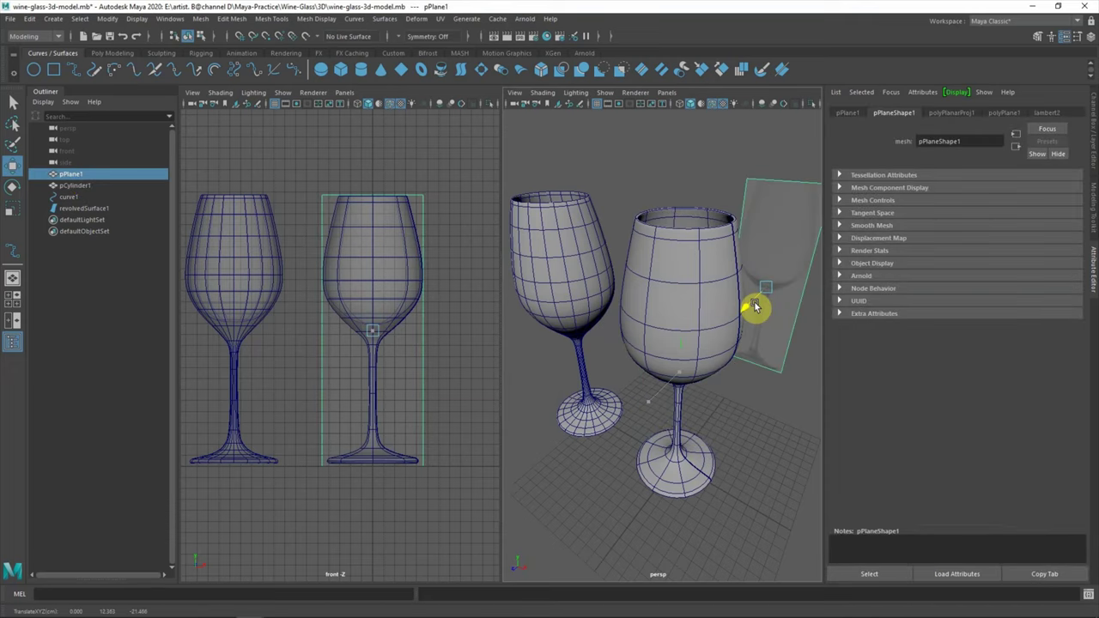
pyautogui.click(594, 181)
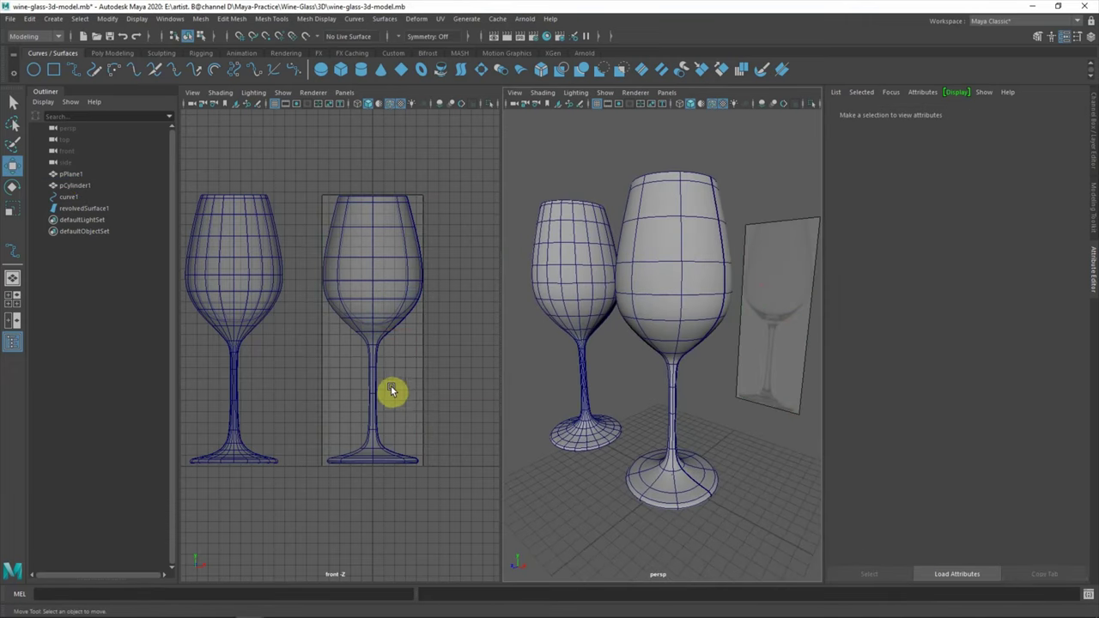
pyautogui.keyDown('alt'); pyautogui.moveTo(392, 391); pyautogui.dragTo(418, 392, button='middle'); pyautogui.keyUp('alt')
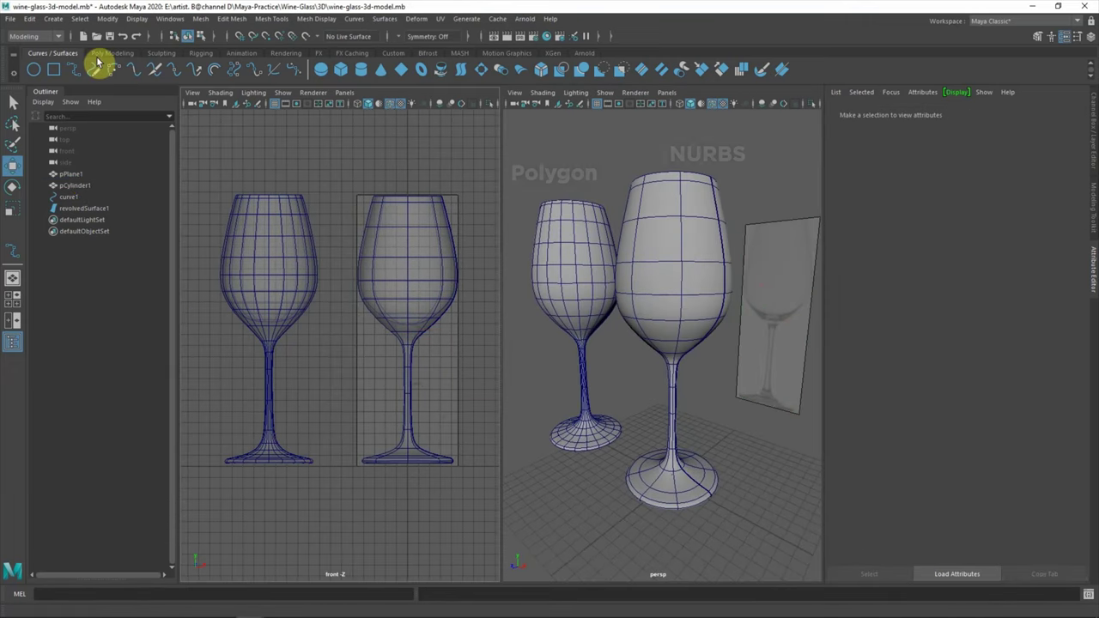